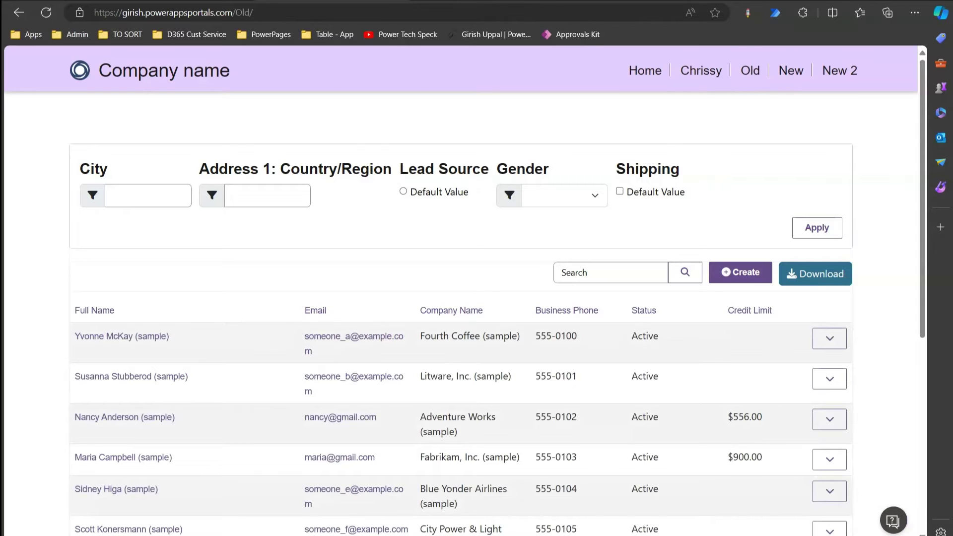
Switch to the Queensland site's design studio and add a blank page named Old Grid to the main navigation.
key("ctrl+Tab")
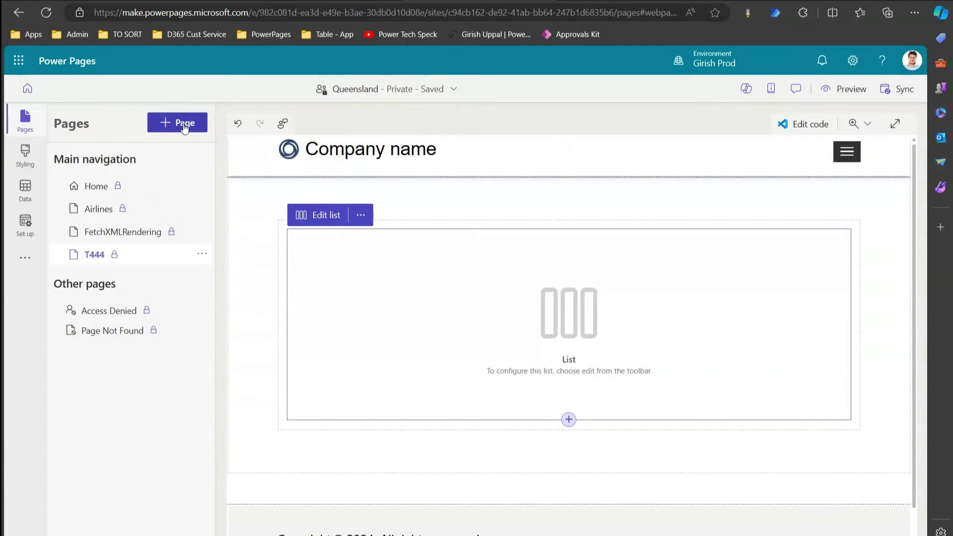
left_click(184, 128)
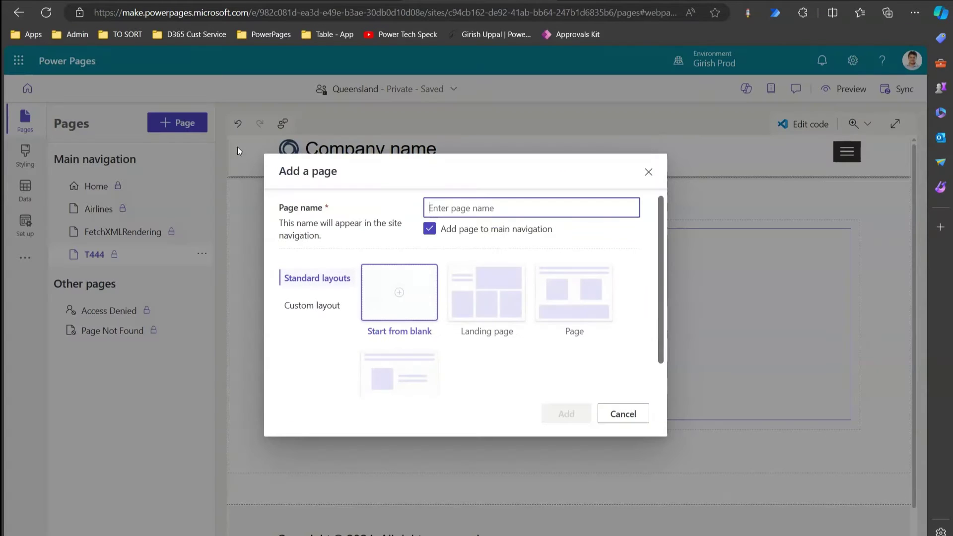
type("Old Grid")
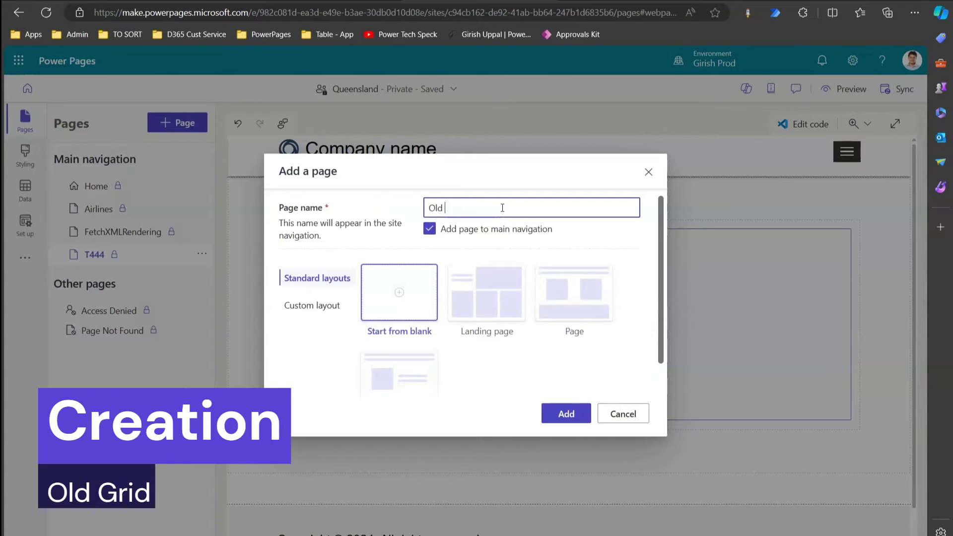
left_click(558, 415)
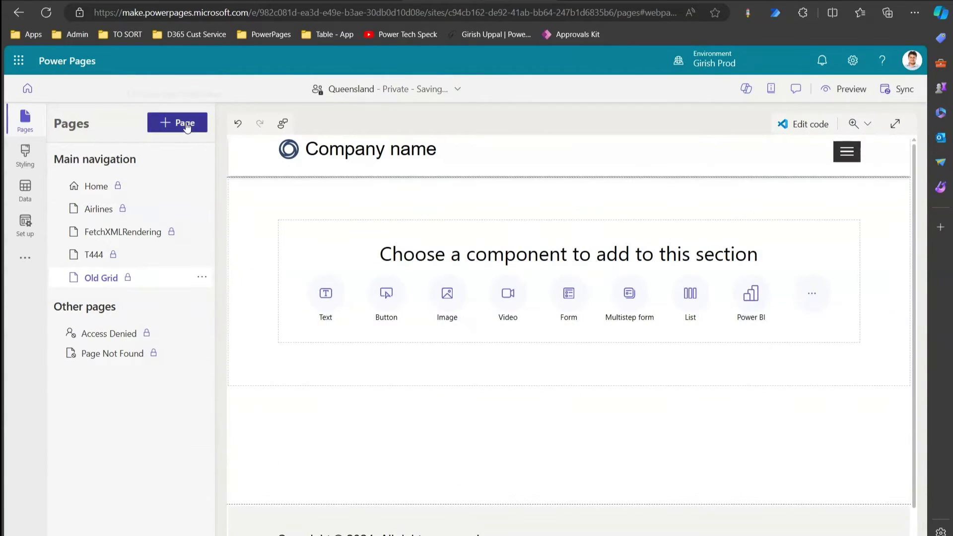
Add two more blank pages to the main navigation, named New Grid and Copy New Grid.
left_click(178, 122)
type("New Grid")
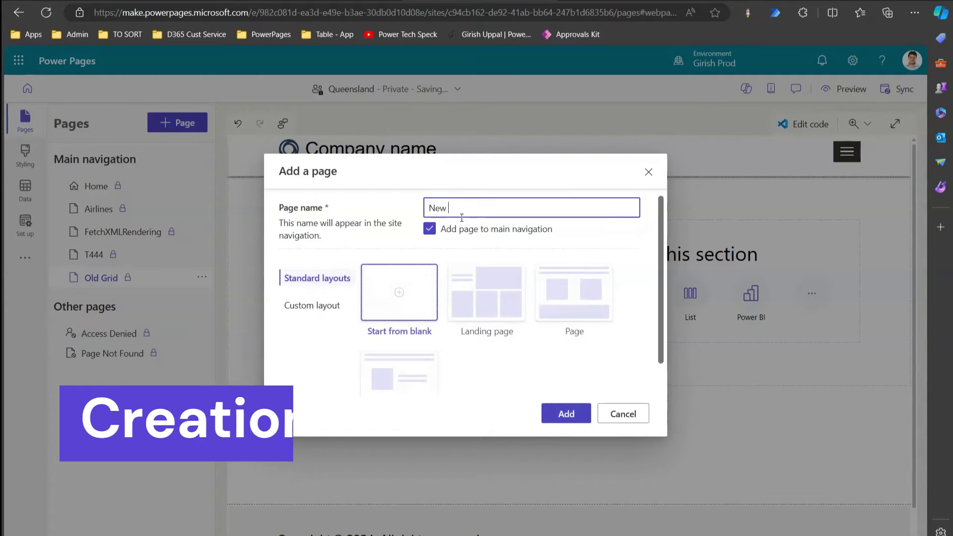
left_click(571, 415)
left_click(180, 124)
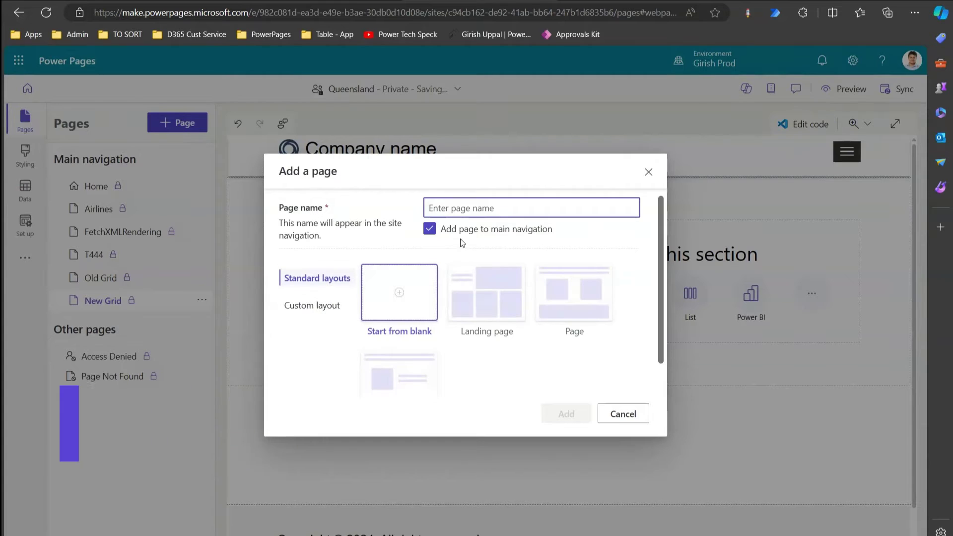
type("Copy ")
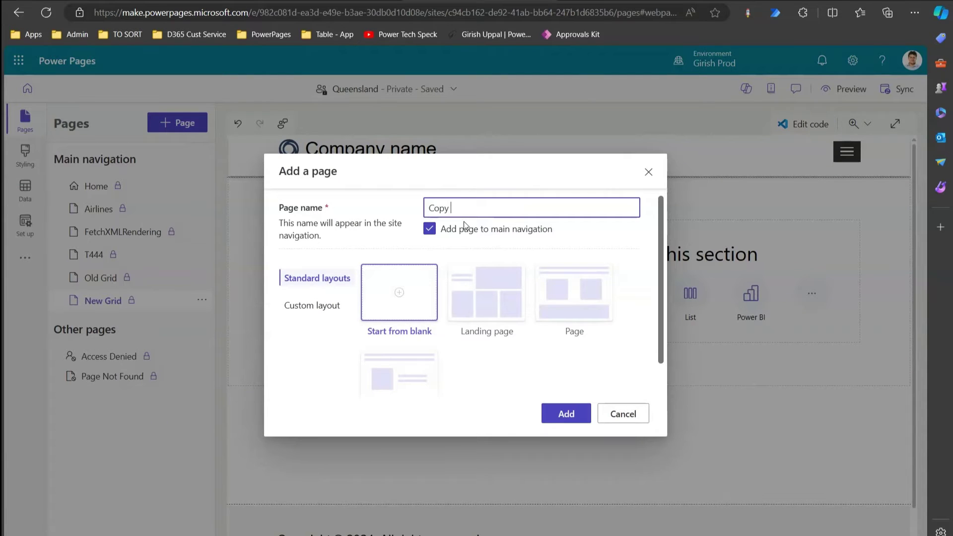
type("New Grid")
key("Return")
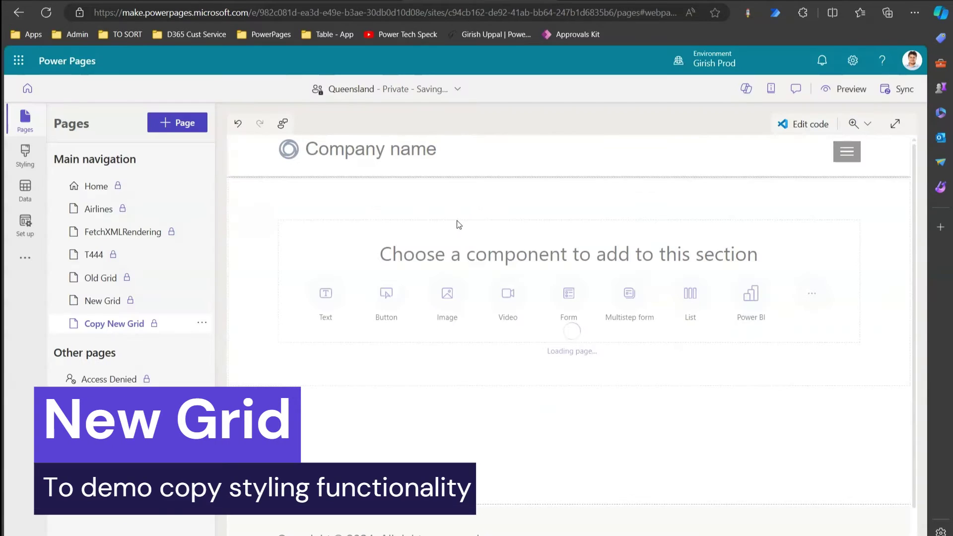
Place the existing All Contacts list on the Old Grid page and preview the page in the browser.
left_click(113, 277)
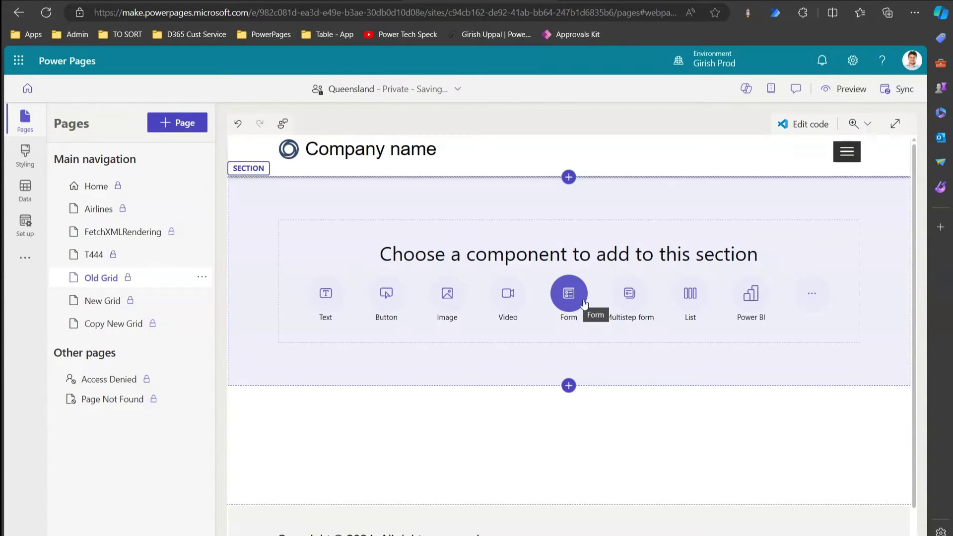
left_click(690, 293)
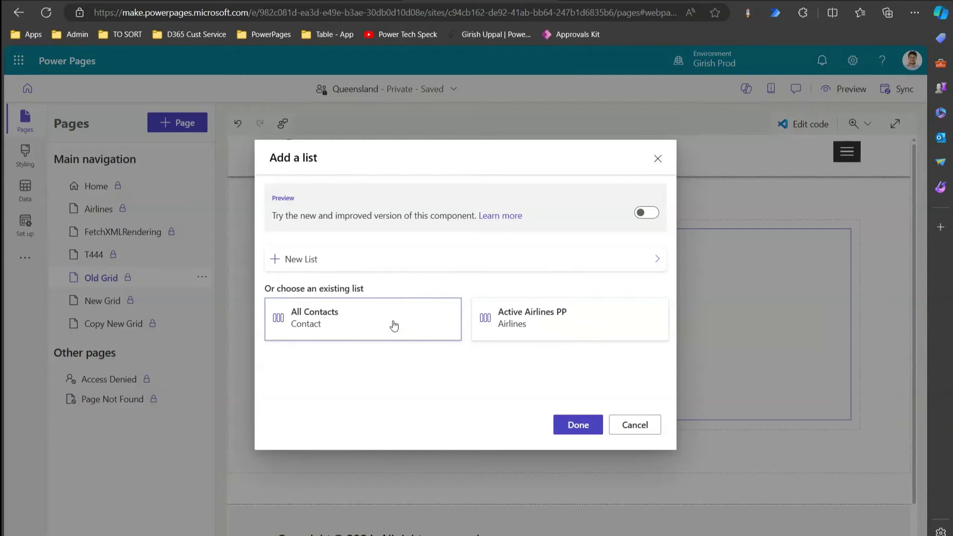
left_click(579, 425)
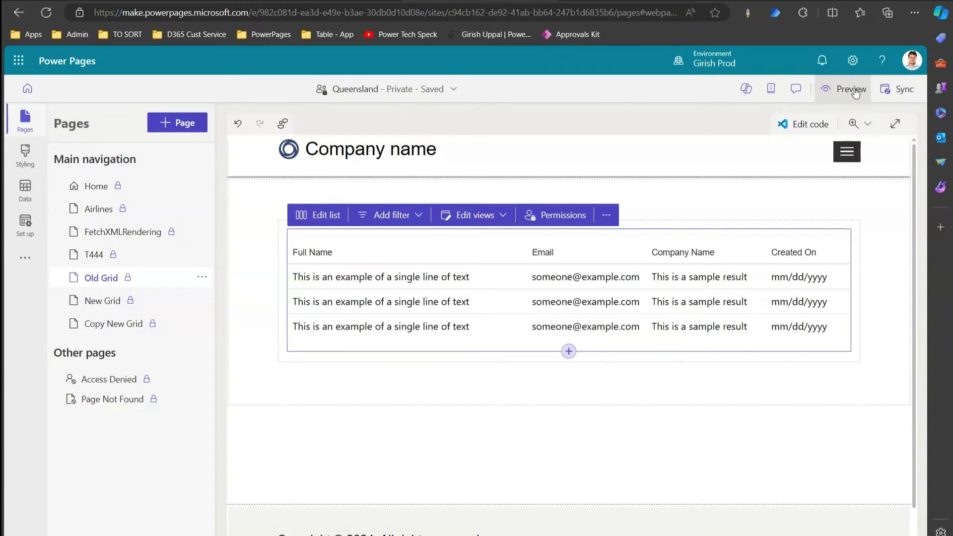
left_click(893, 94)
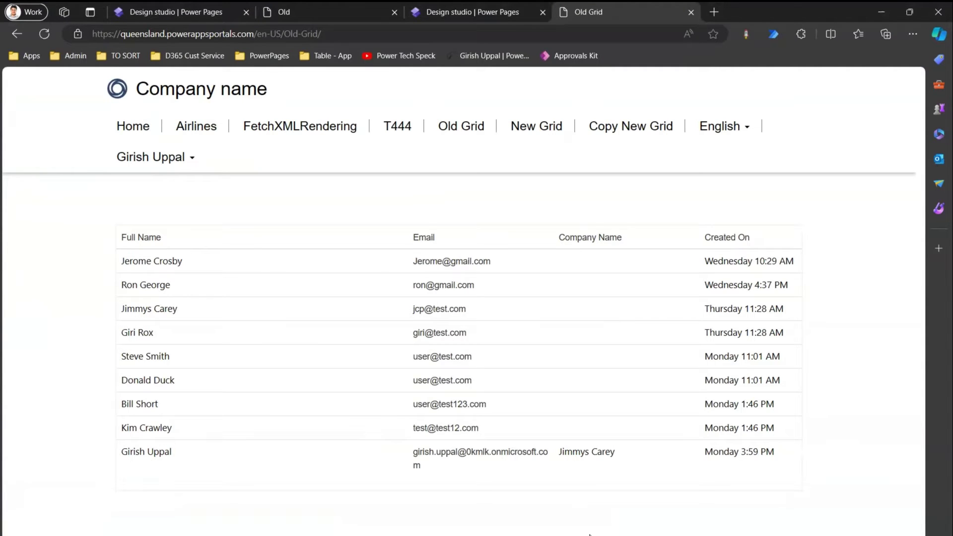
Try sorting the contact list by Full Name in both directions, then by Email, Company Name and Created On.
left_click(144, 238)
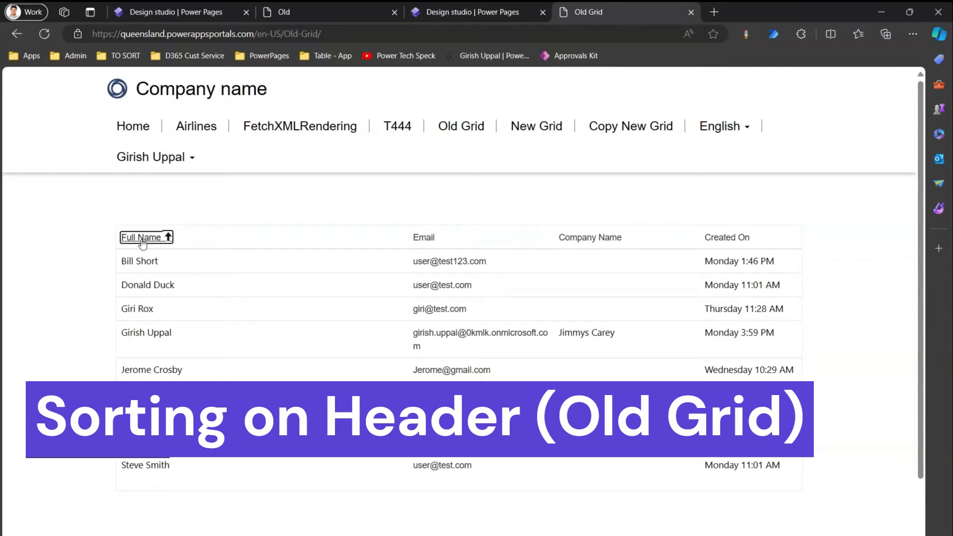
left_click(143, 241)
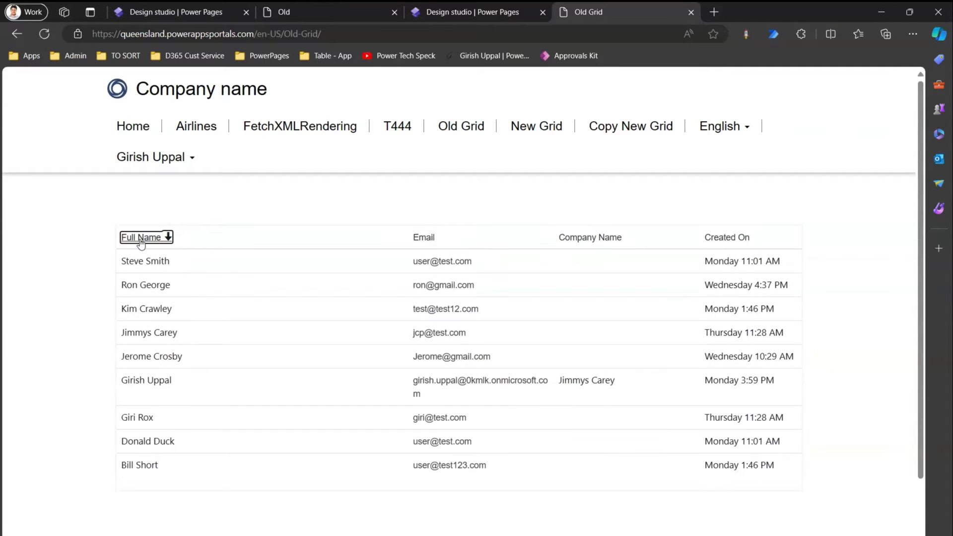
left_click(427, 241)
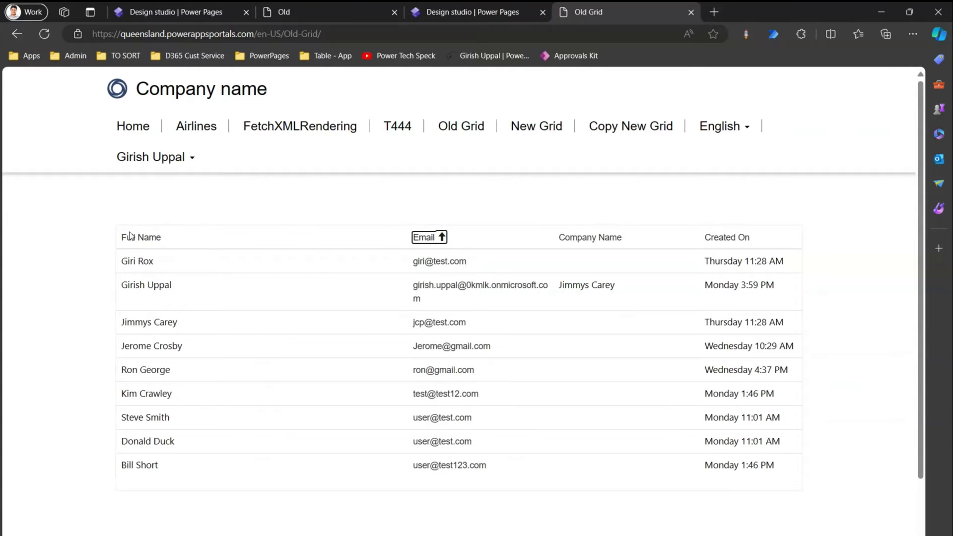
left_click(154, 245)
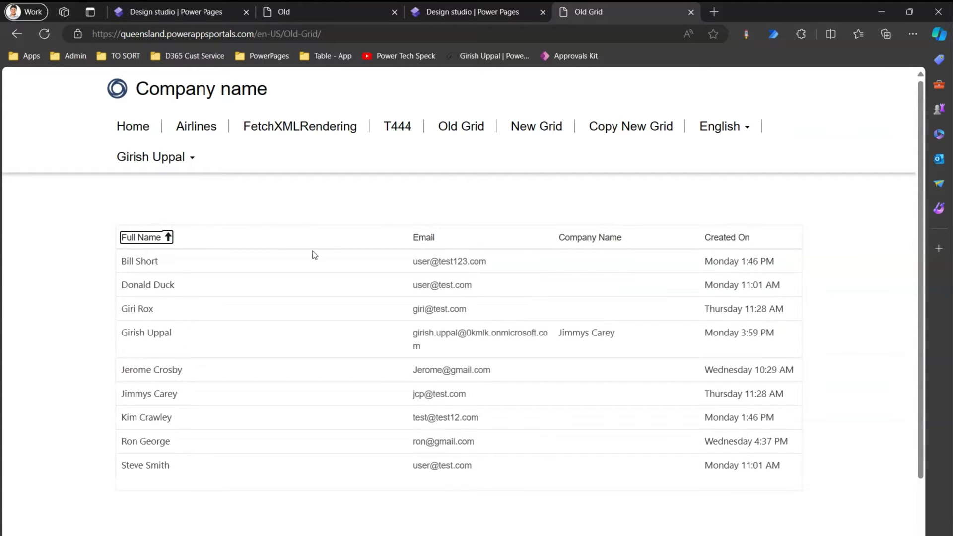
left_click(419, 244)
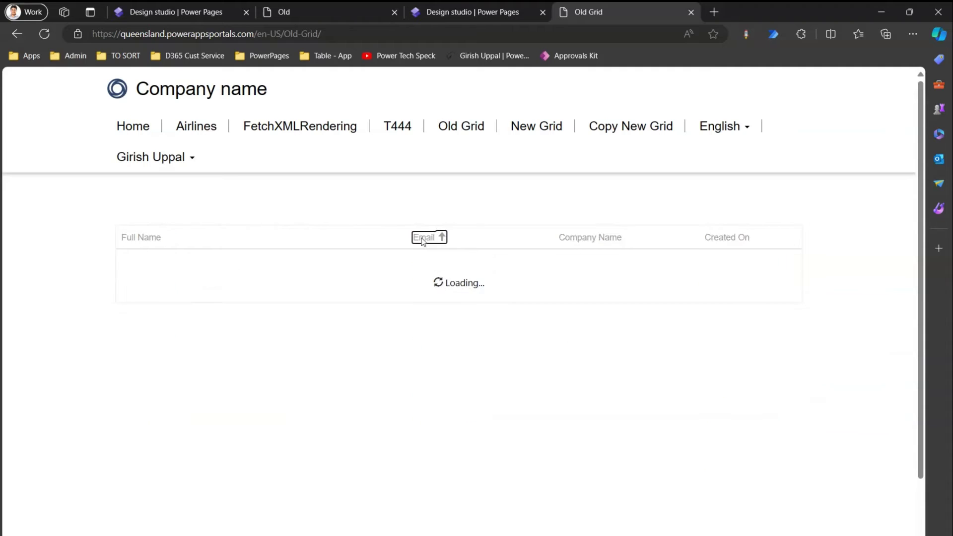
left_click(577, 242)
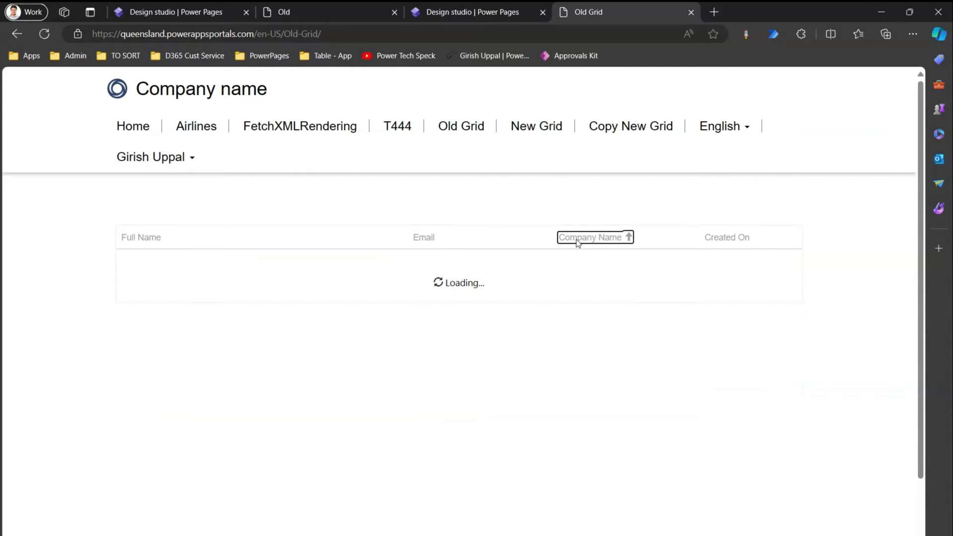
left_click(718, 242)
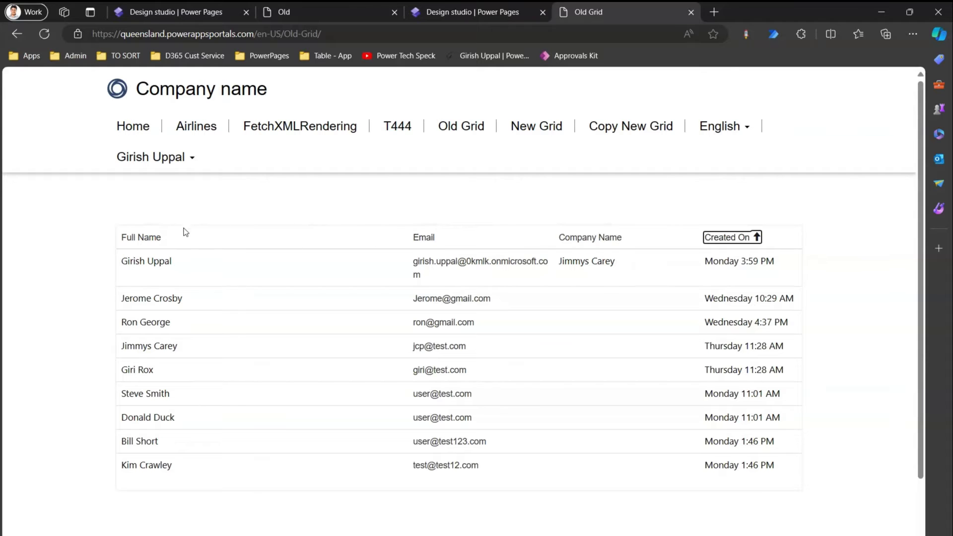
In the Old Grid list's settings, enable creating new records through the Airlines webpage and downloading the list contents.
left_click(465, 12)
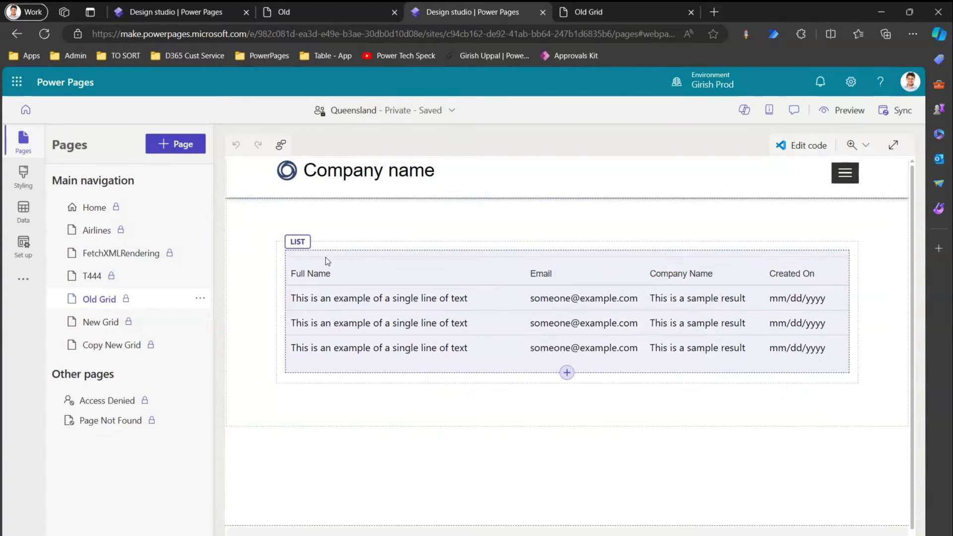
left_click(328, 261)
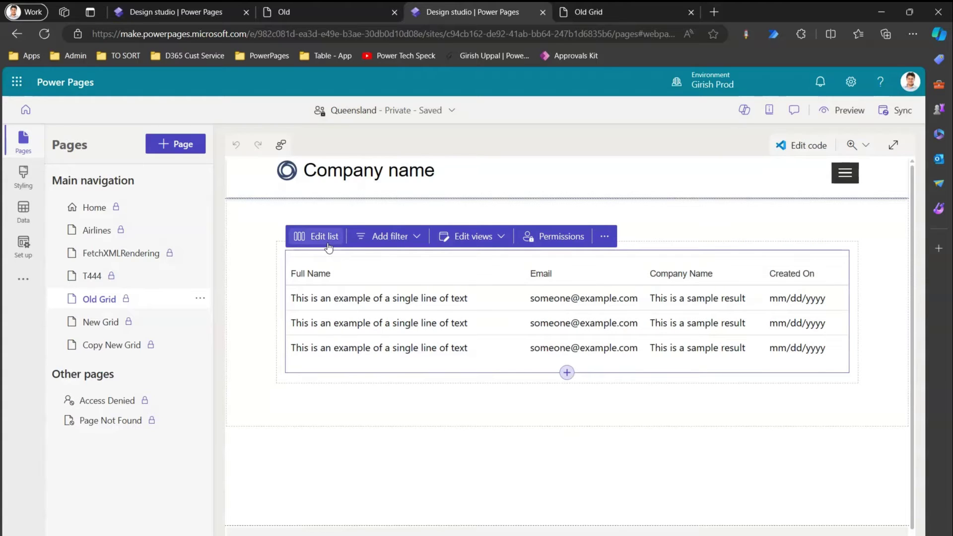
left_click(331, 238)
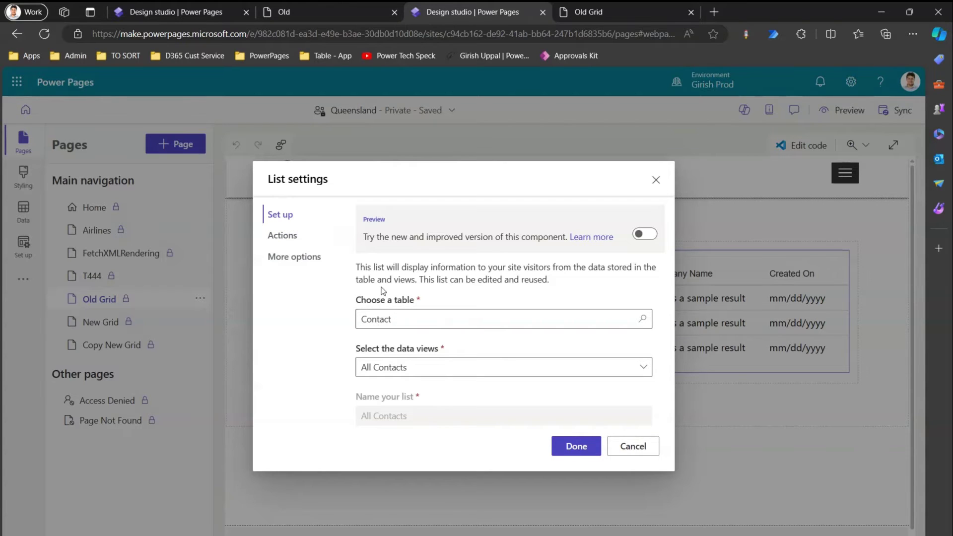
left_click(290, 237)
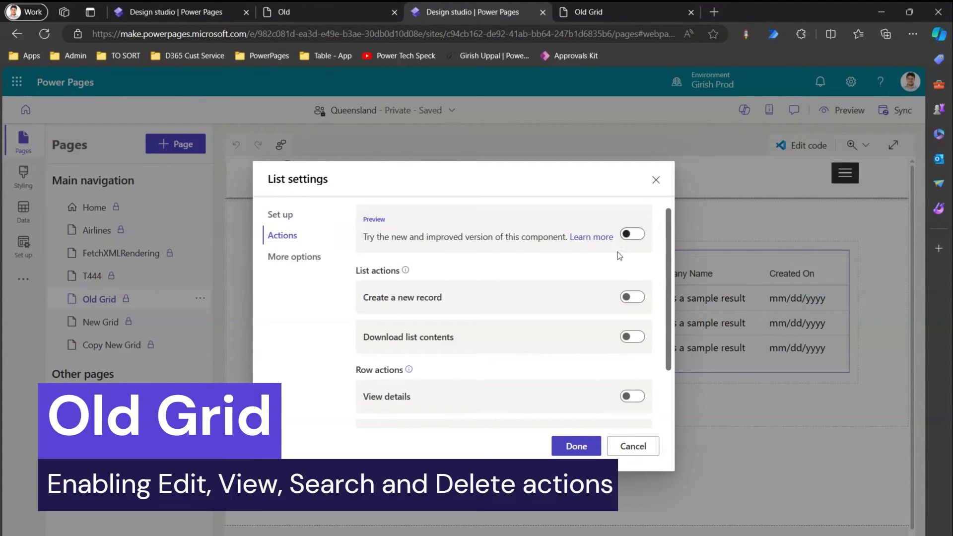
left_click(633, 298)
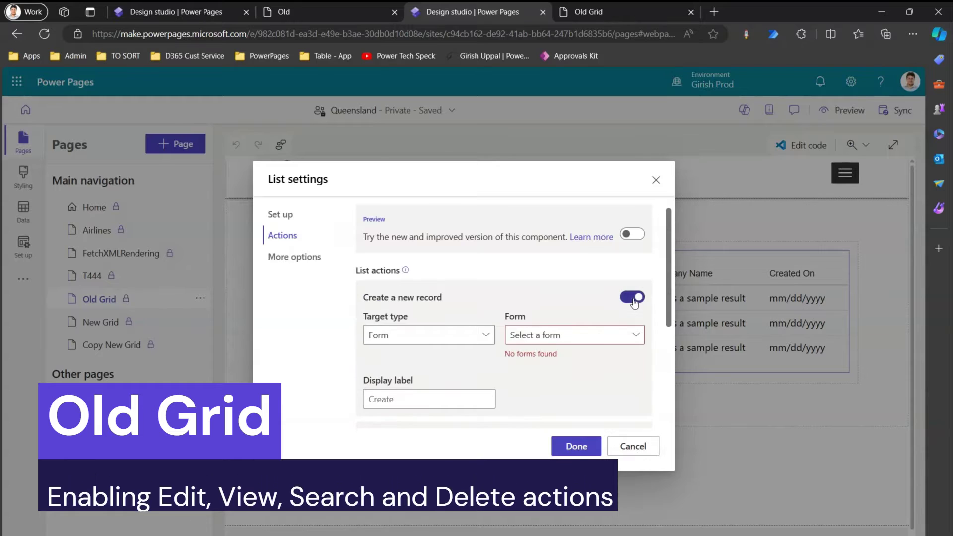
left_click(486, 335)
left_click(404, 383)
left_click(543, 340)
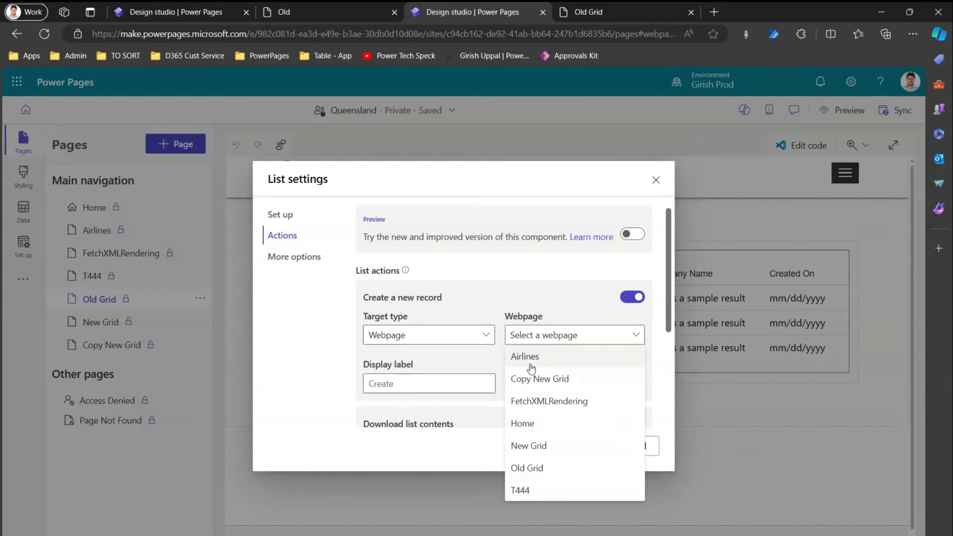
left_click(532, 359)
scroll(661, 334, "down", 2)
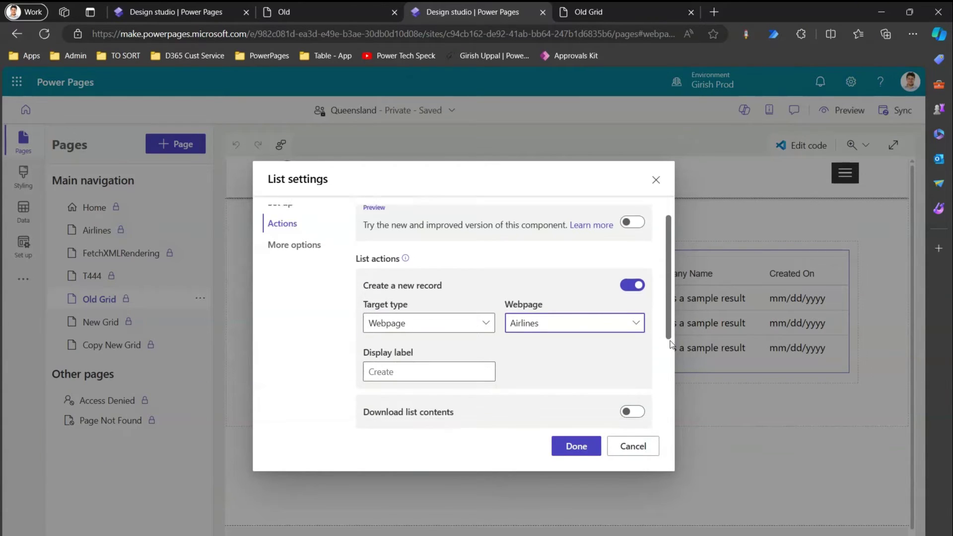
left_click(636, 328)
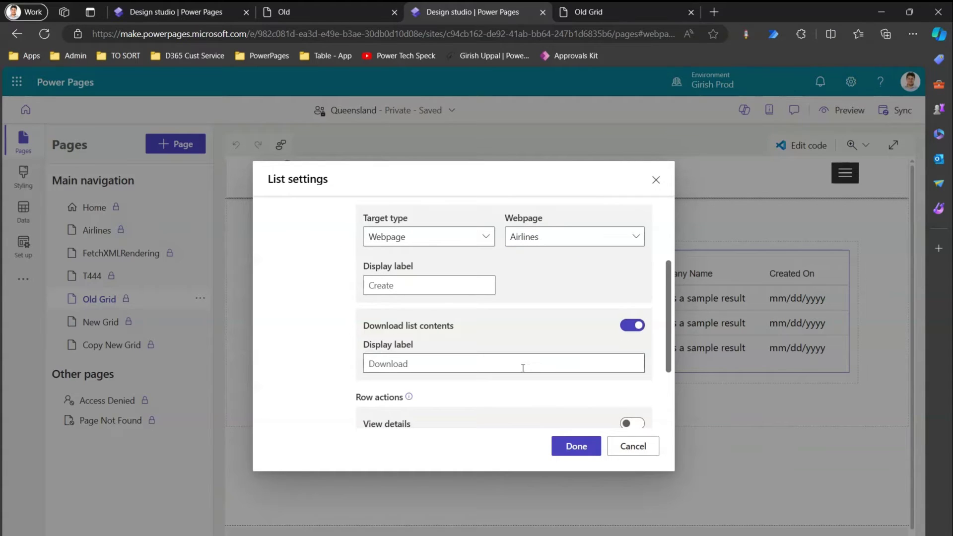
Enable the View details row action with a Webpage target pointing to Airlines.
scroll(665, 397, "down", 2)
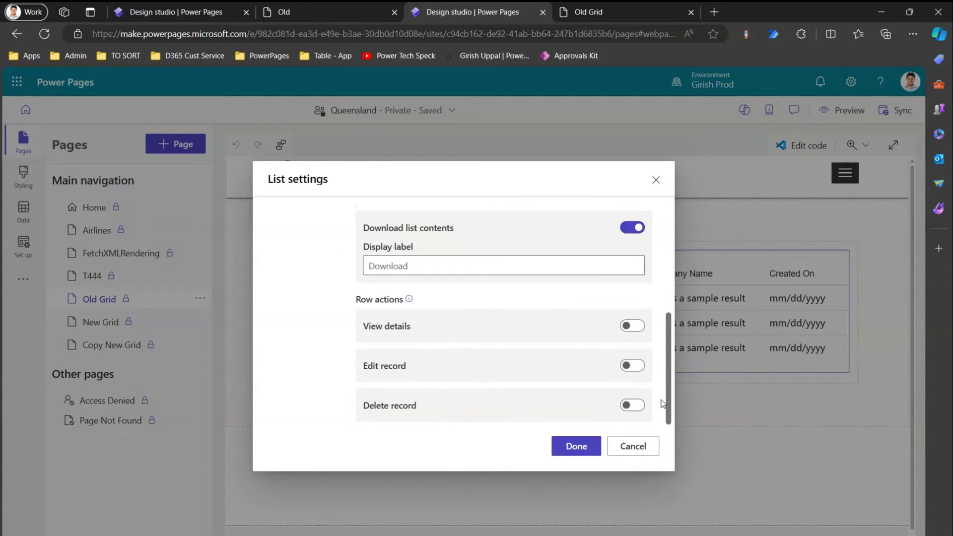
left_click(632, 325)
left_click(416, 365)
left_click(401, 408)
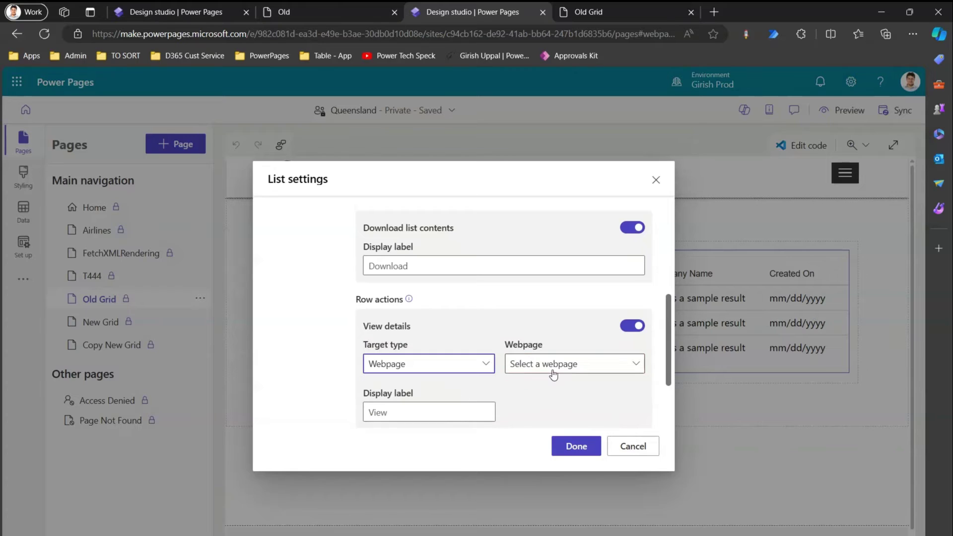
left_click(553, 367)
left_click(535, 385)
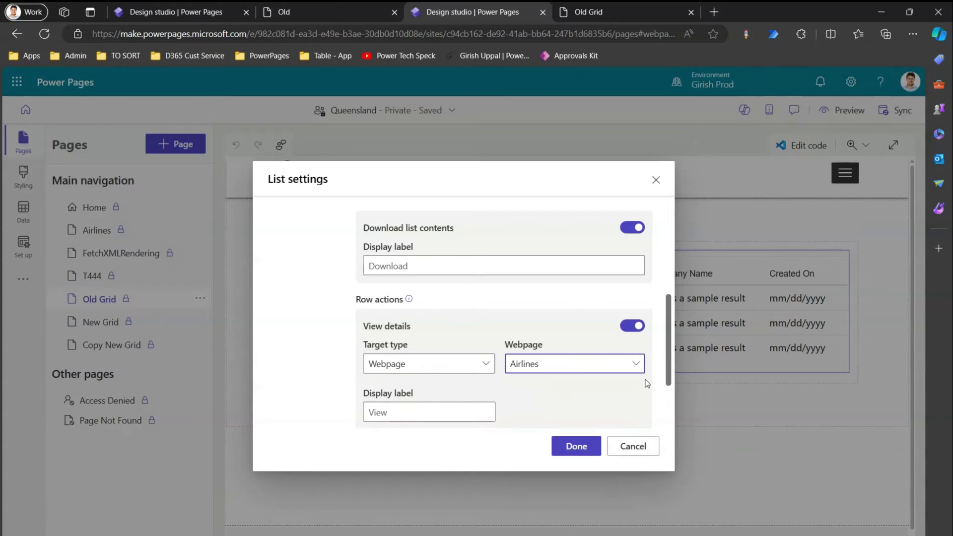
Enable the Edit record row action with a Webpage target pointing to Airlines.
scroll(647, 383, "down", 2)
left_click(633, 365)
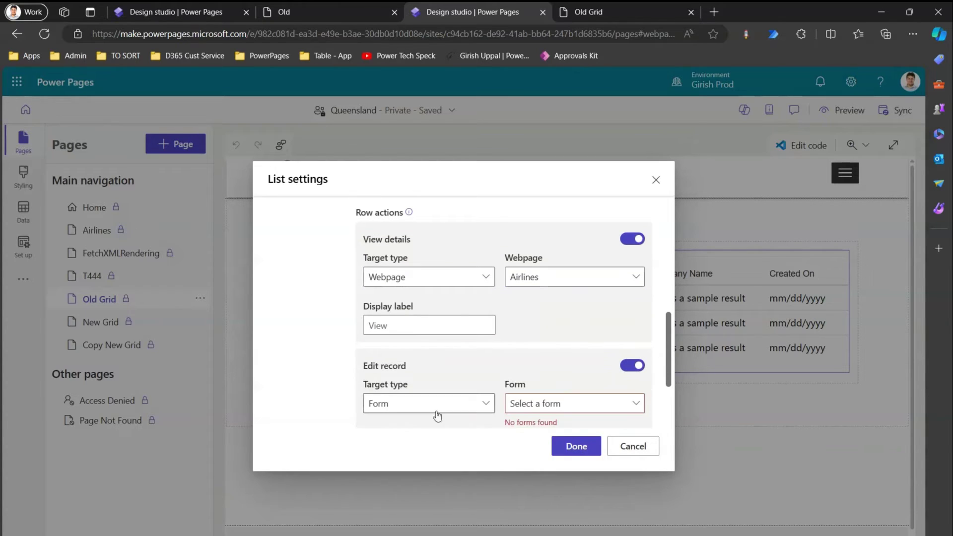
left_click(439, 403)
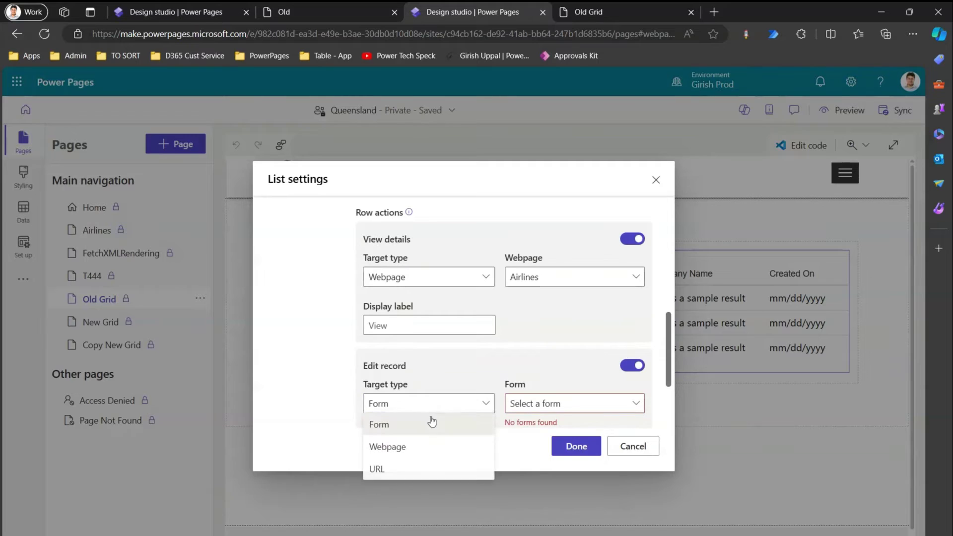
left_click(426, 447)
left_click(532, 402)
left_click(526, 247)
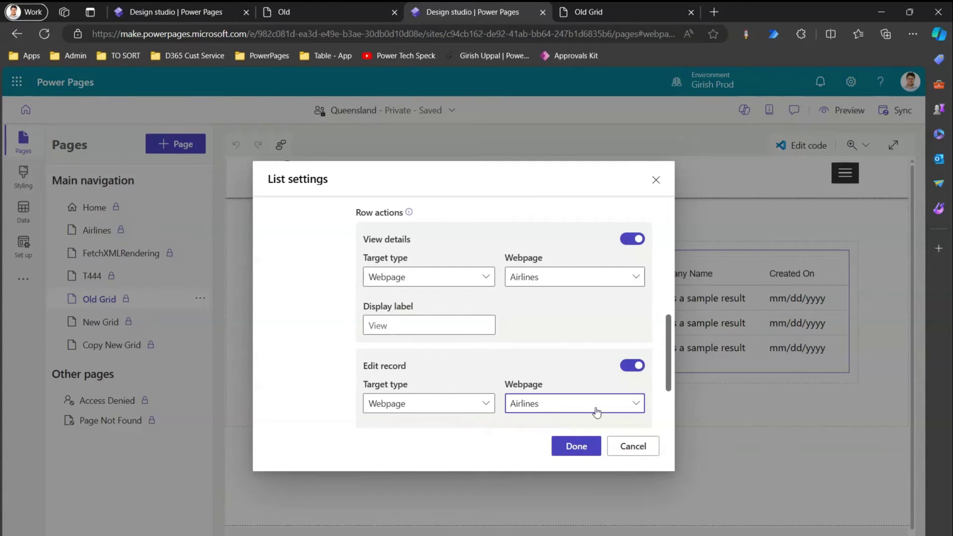
Enable the Delete record row action for the Old Grid list.
scroll(665, 427, "down", 2)
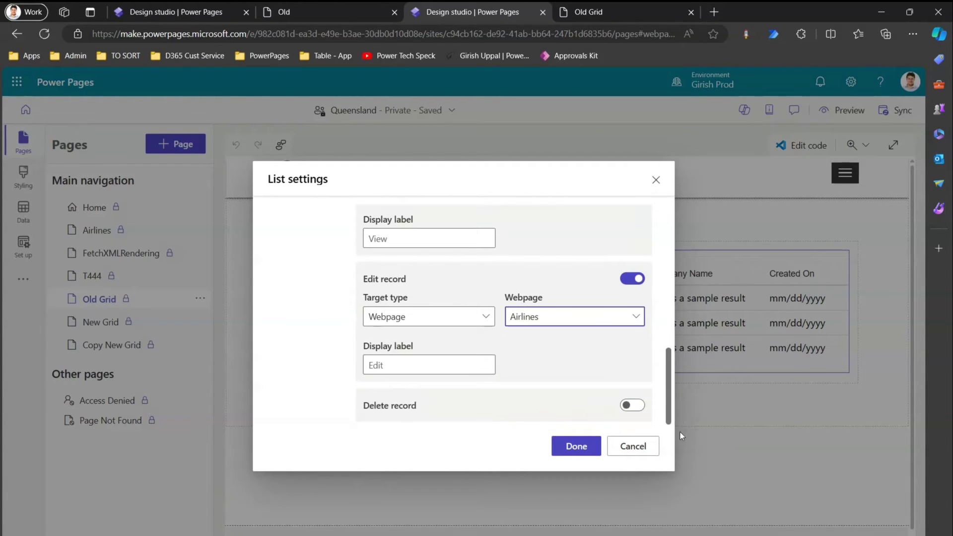
left_click(632, 406)
scroll(656, 421, "down", 1)
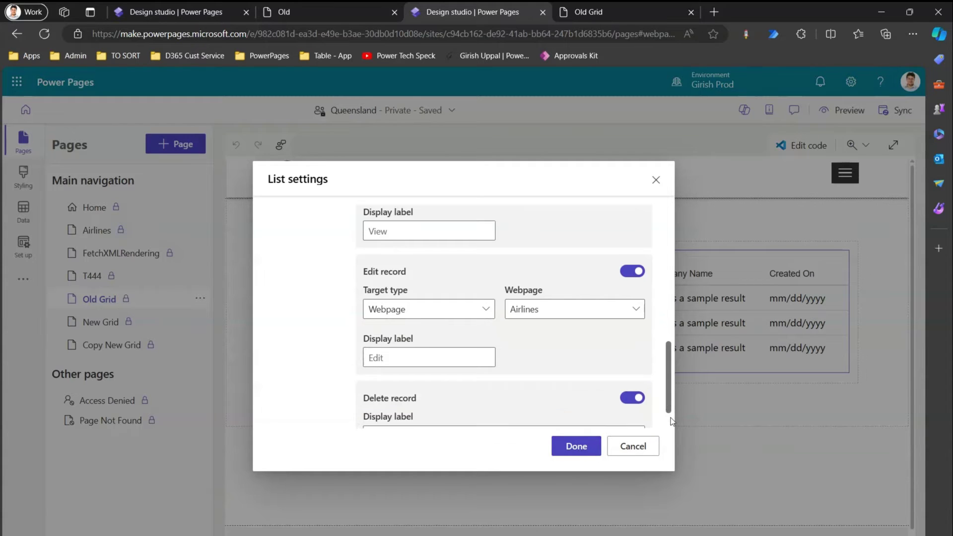
Limit the Old Grid list to 5 records per page, enable search in it, and save the list settings.
scroll(667, 418, "up", 5)
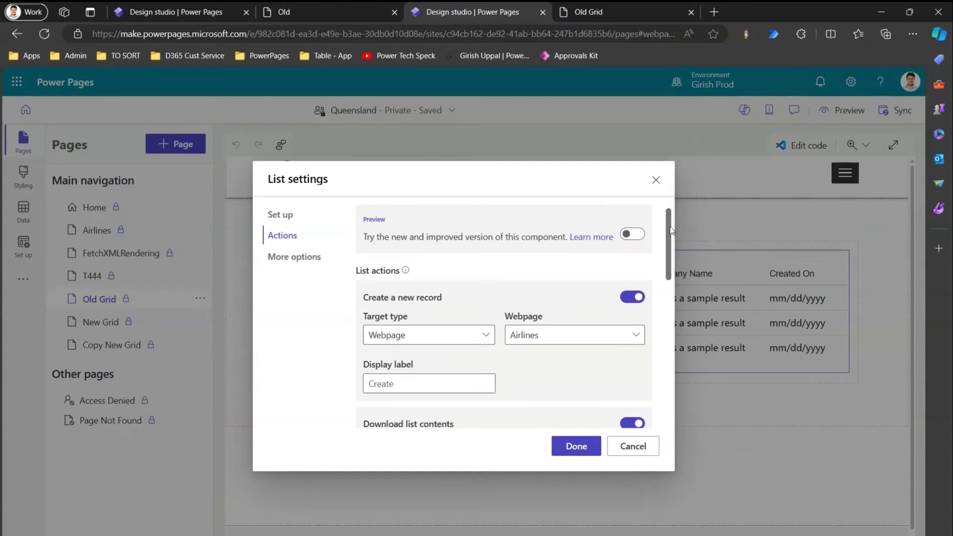
left_click(298, 256)
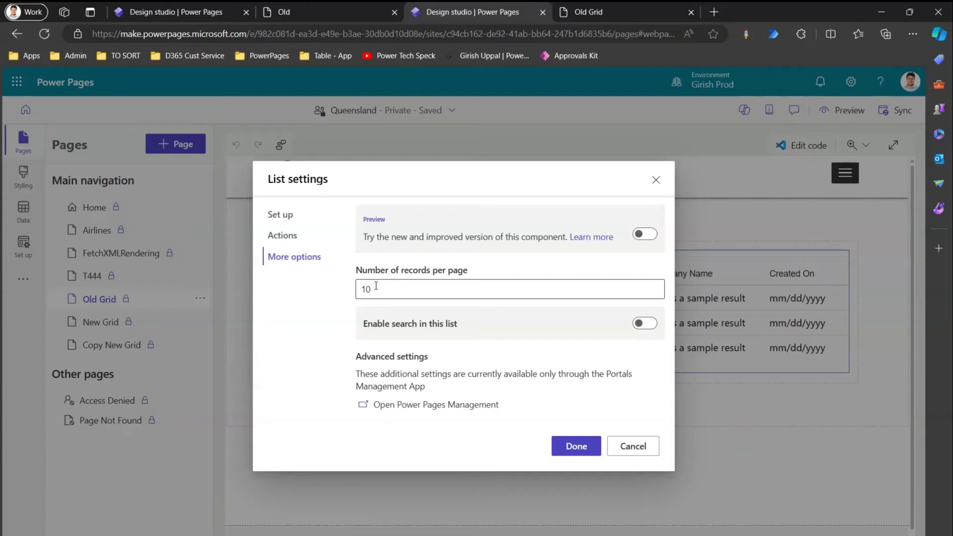
left_click_drag(377, 288, 353, 288)
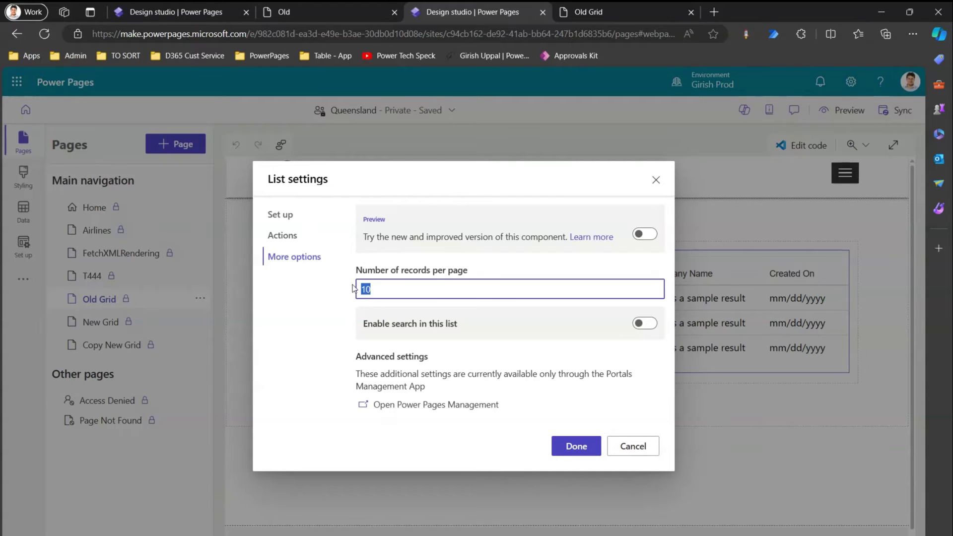
type("5")
left_click(647, 326)
left_click(500, 372)
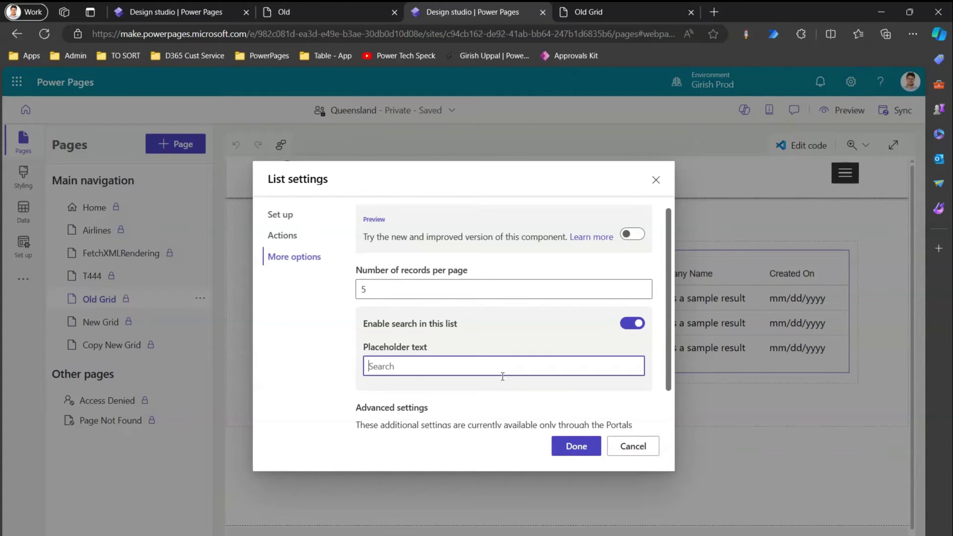
scroll(669, 396, "down", 2)
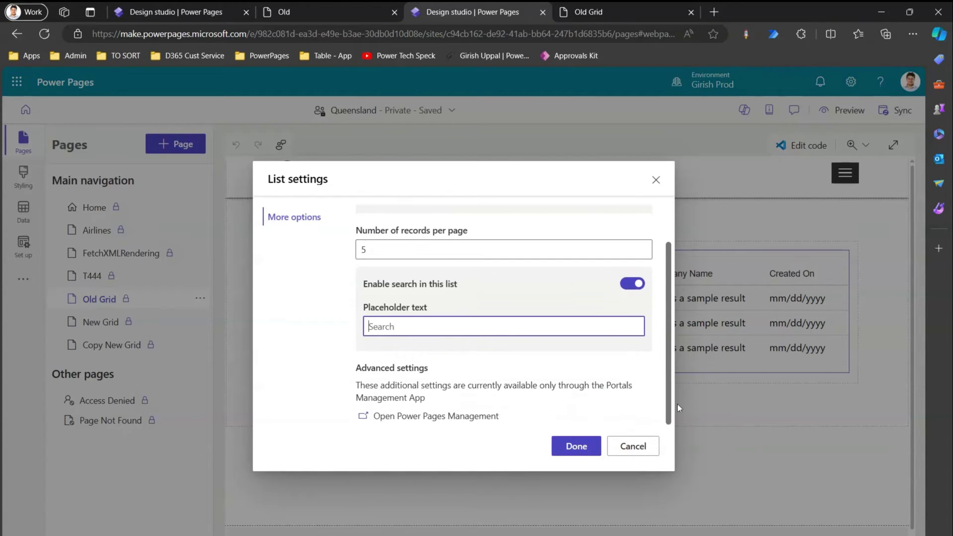
scroll(668, 397, "up", 2)
left_click(586, 447)
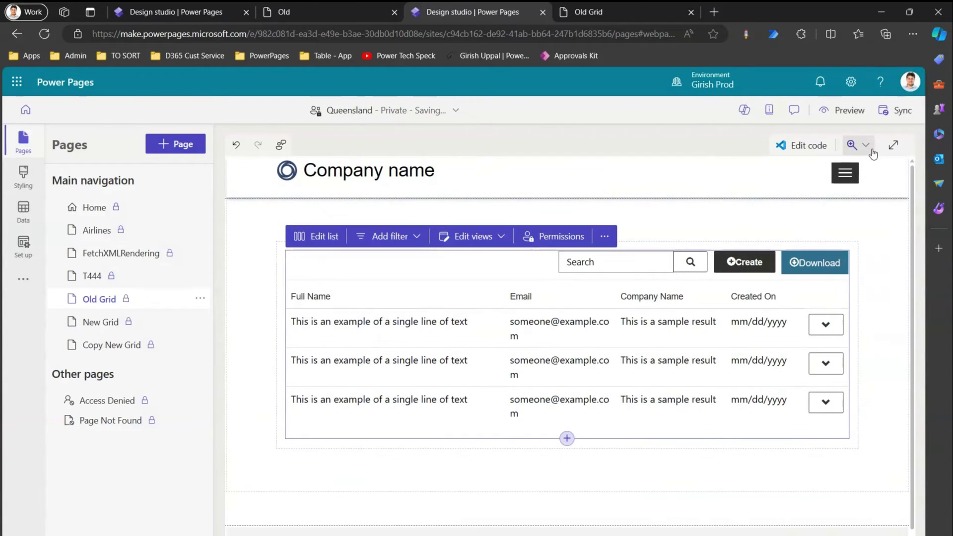
Sync the Queensland site and check the live Old Grid page before returning to the design studio.
left_click(902, 112)
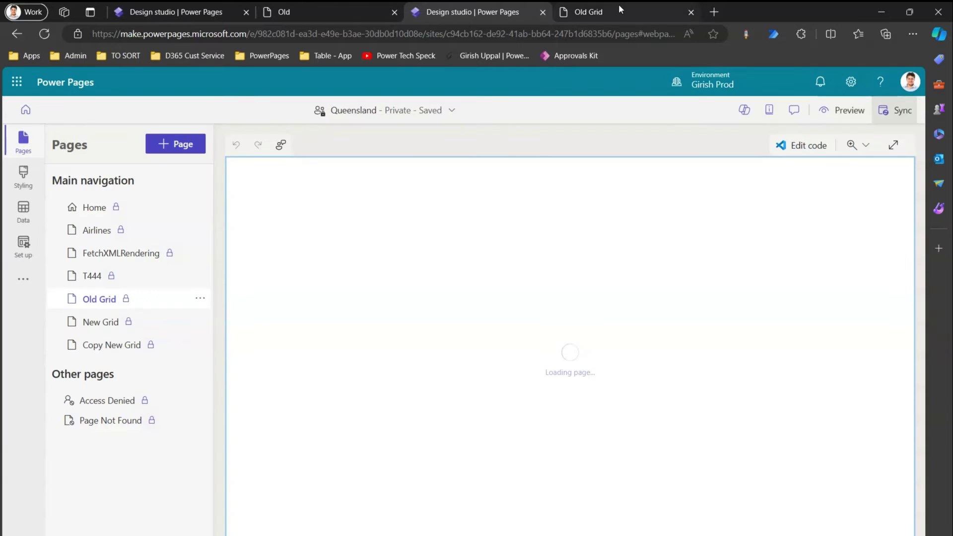
left_click(619, 7)
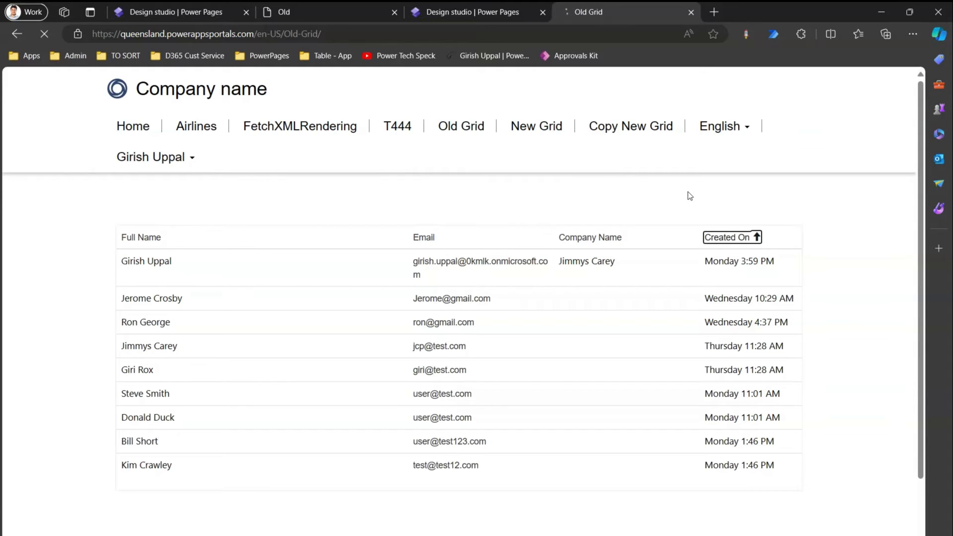
left_click(490, 10)
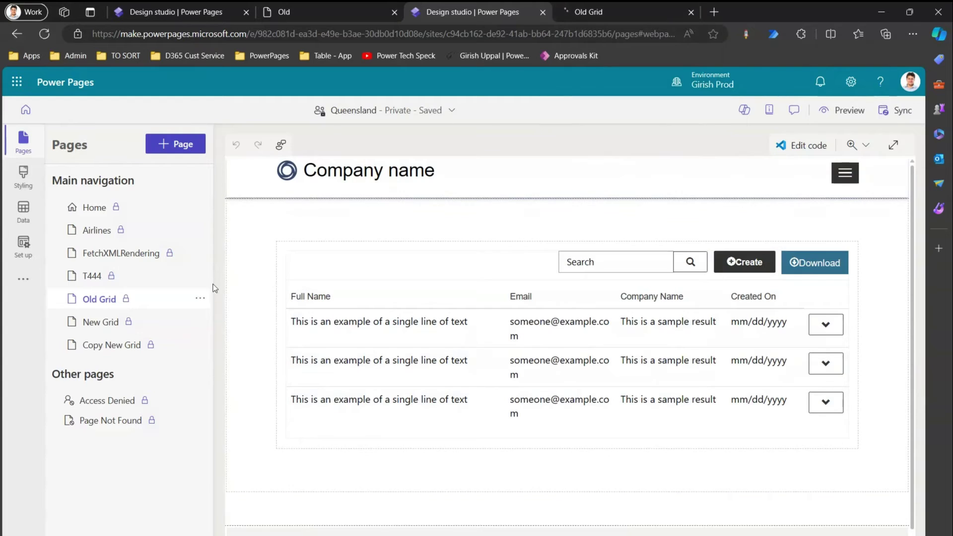
Add the existing All Contacts list to the New Grid page with the new and improved preview version turned on.
left_click(104, 324)
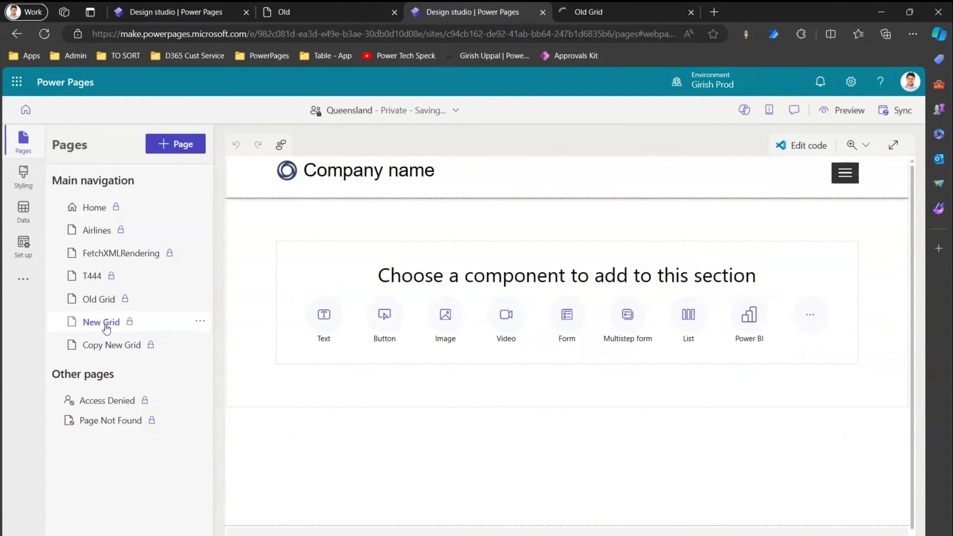
left_click(694, 320)
left_click(368, 331)
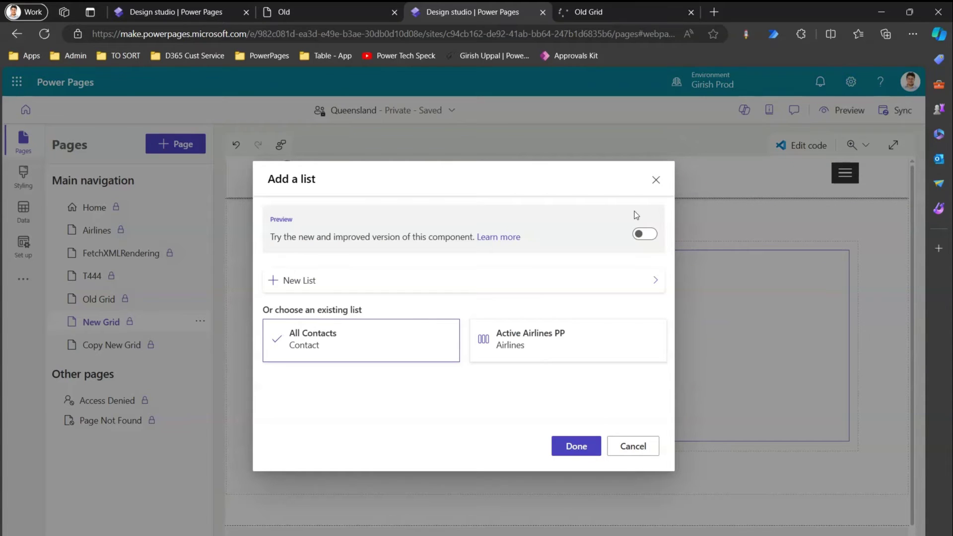
mouse_move(637, 215)
left_mouse_down()
mouse_move(662, 256)
mouse_move(665, 204)
mouse_move(640, 205)
left_mouse_up()
left_click_drag(297, 252, 421, 252)
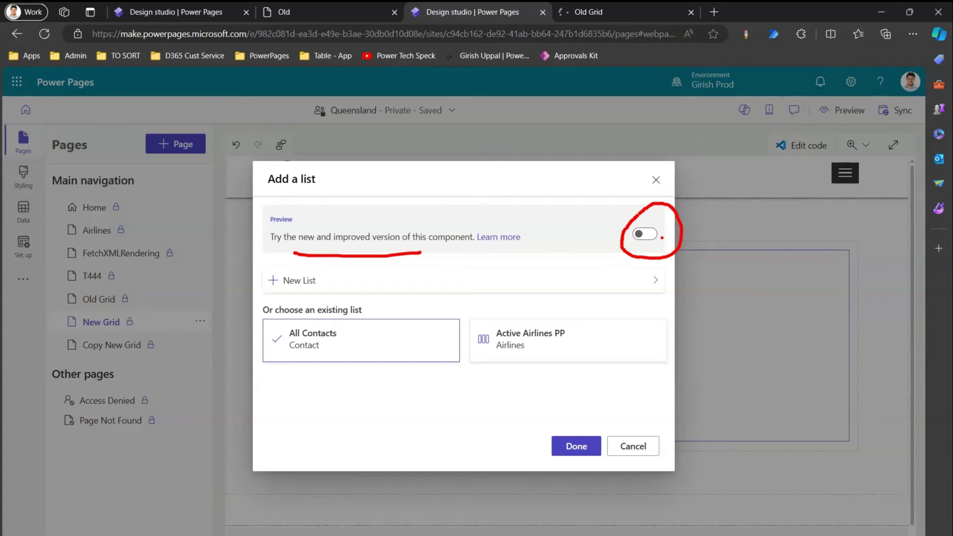
left_click(646, 234)
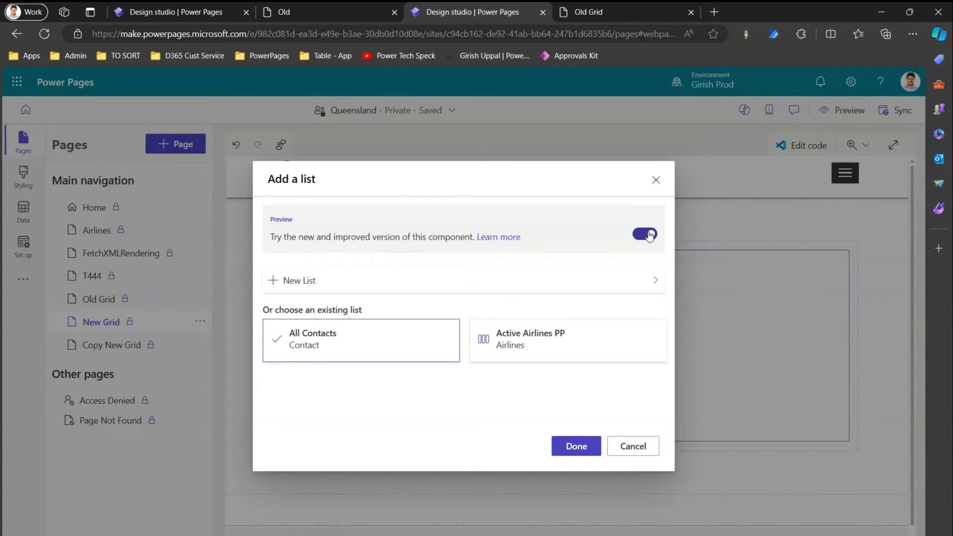
left_click(576, 447)
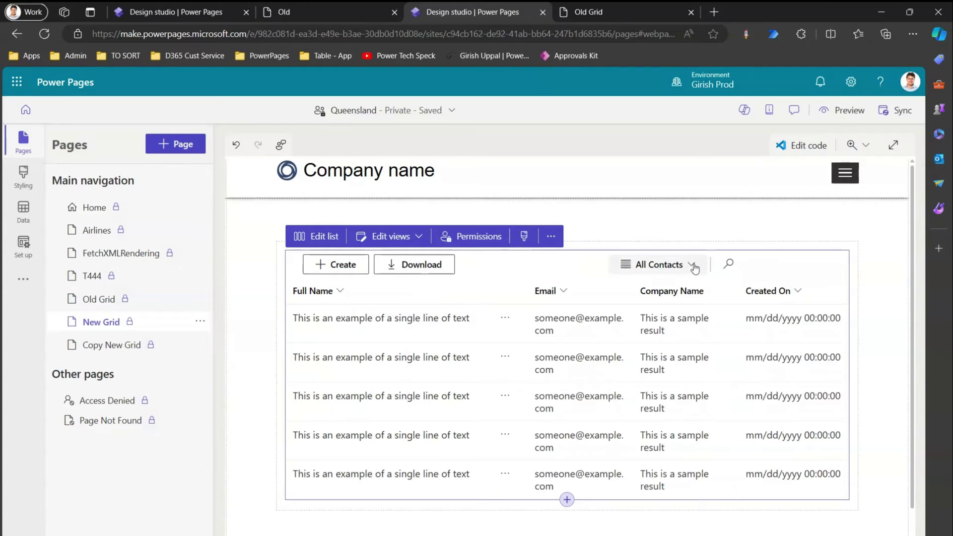
Review the New Grid list's actions, records per page and search settings, and close the list settings.
left_click(334, 241)
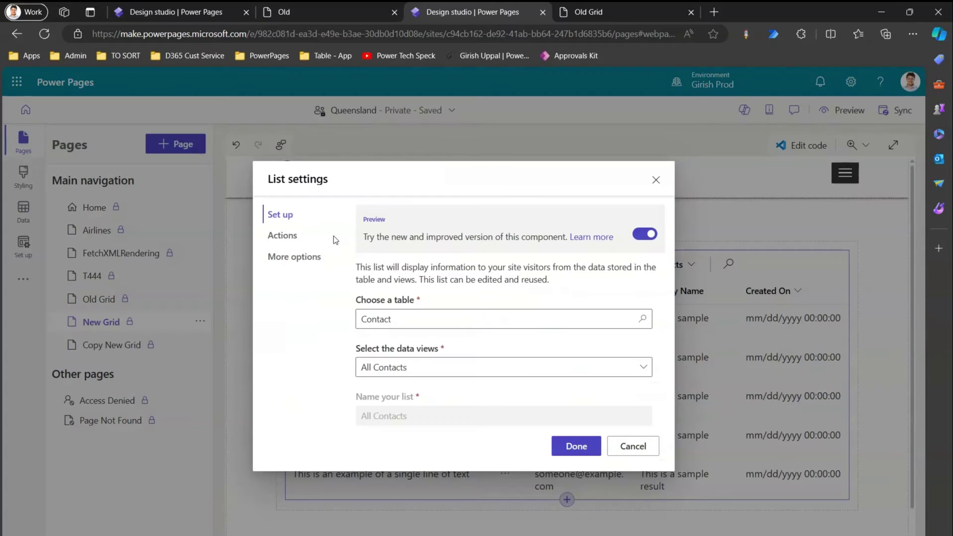
left_click(291, 240)
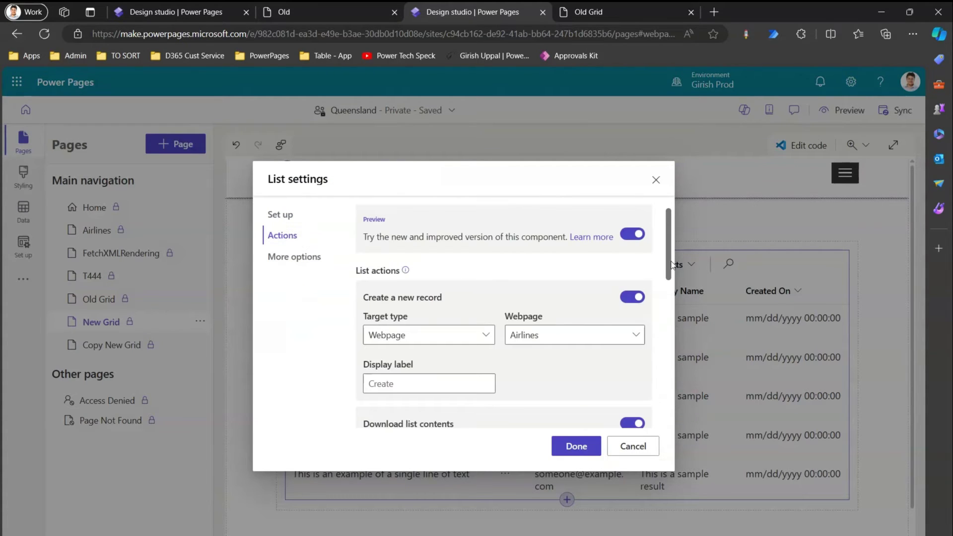
left_click_drag(671, 265, 704, 227)
left_click(314, 261)
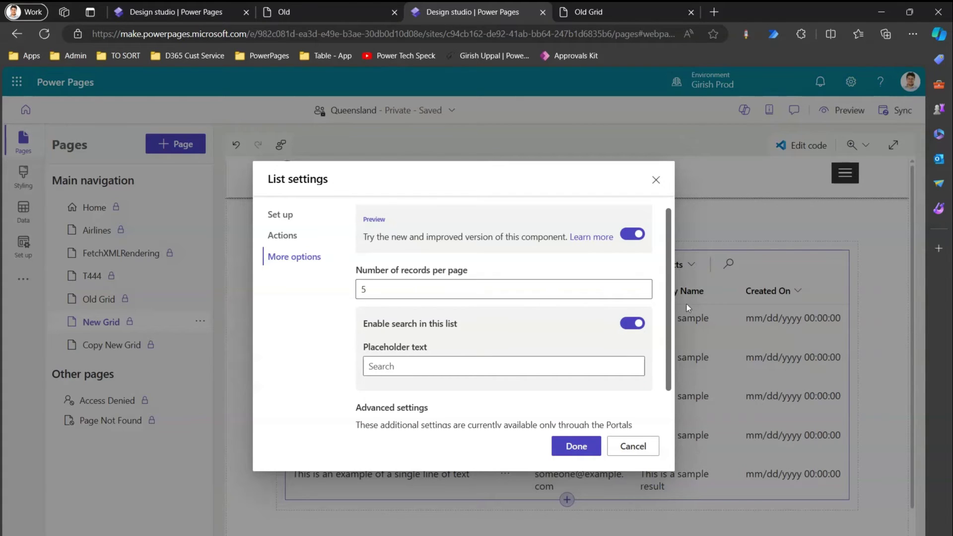
left_click_drag(669, 308, 686, 275)
left_click(290, 236)
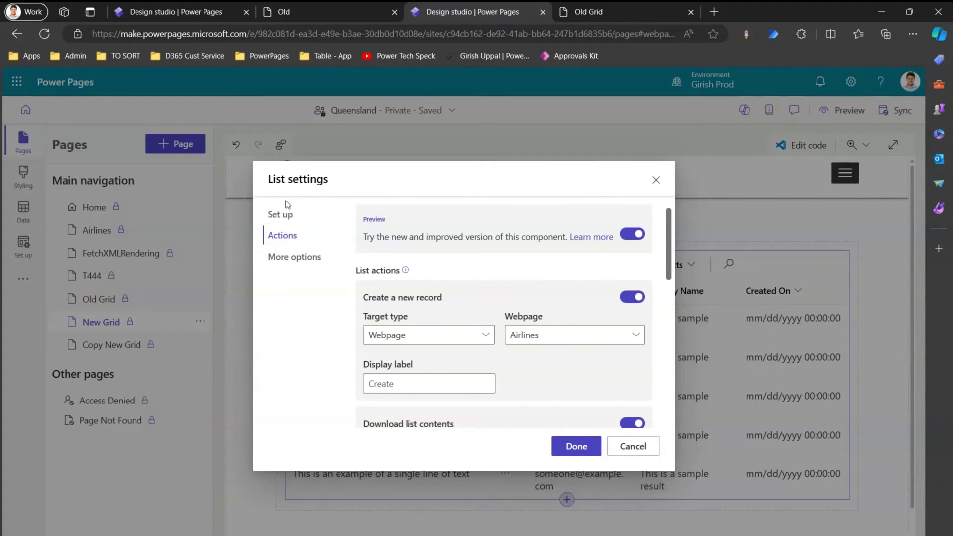
left_click(576, 447)
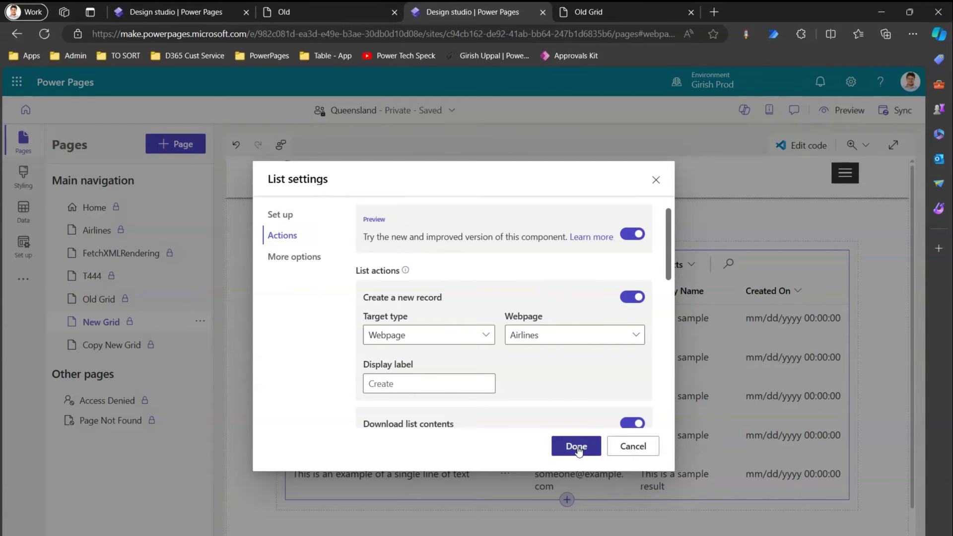
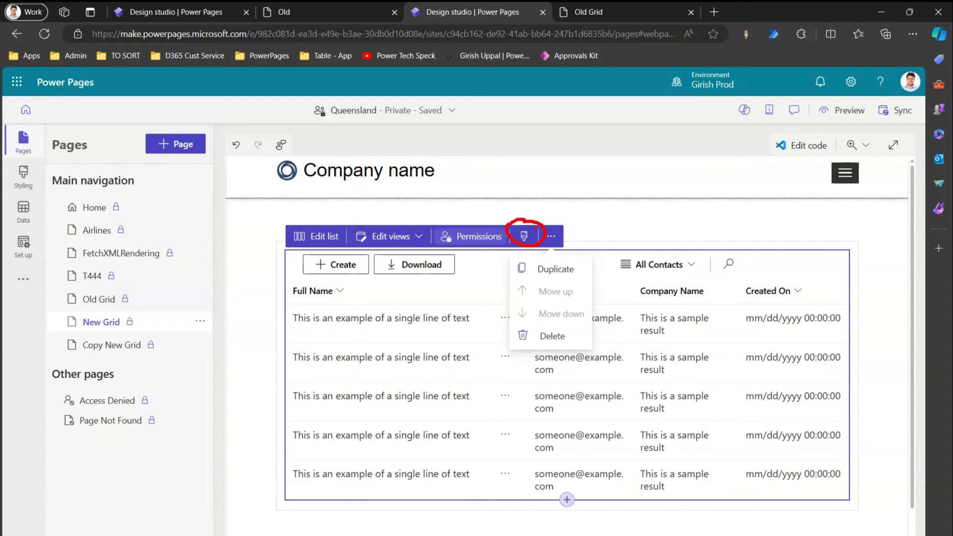
Inspect the editing options offered for the list on the Old Grid page, including its additional commands.
left_click(140, 298)
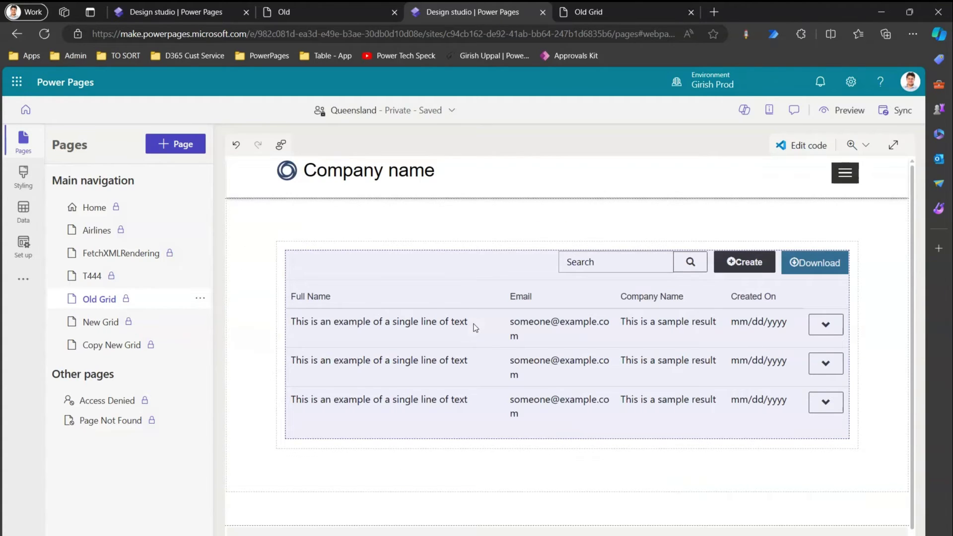
left_click(475, 327)
left_click(604, 236)
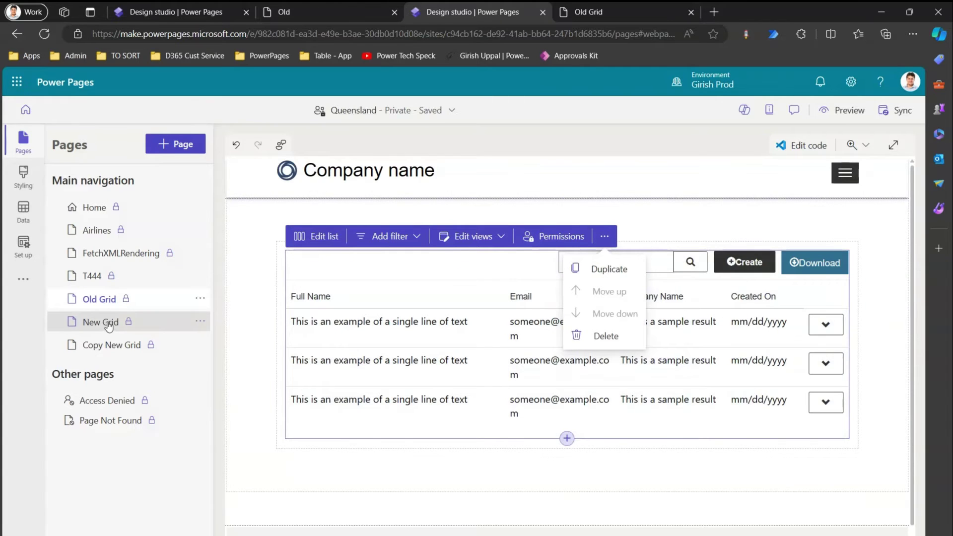
Open the design options of the New Grid page's list and set its border to 5 px.
left_click(102, 323)
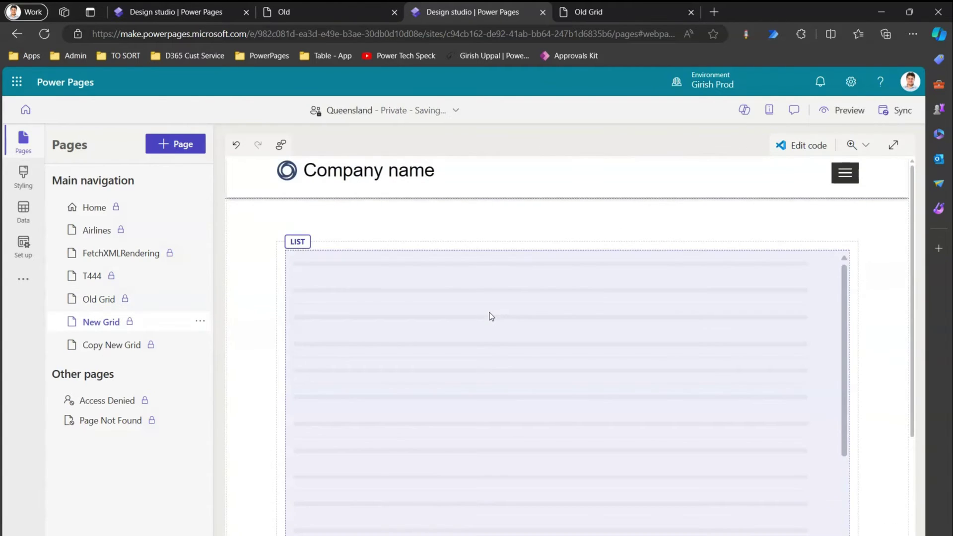
left_click(507, 284)
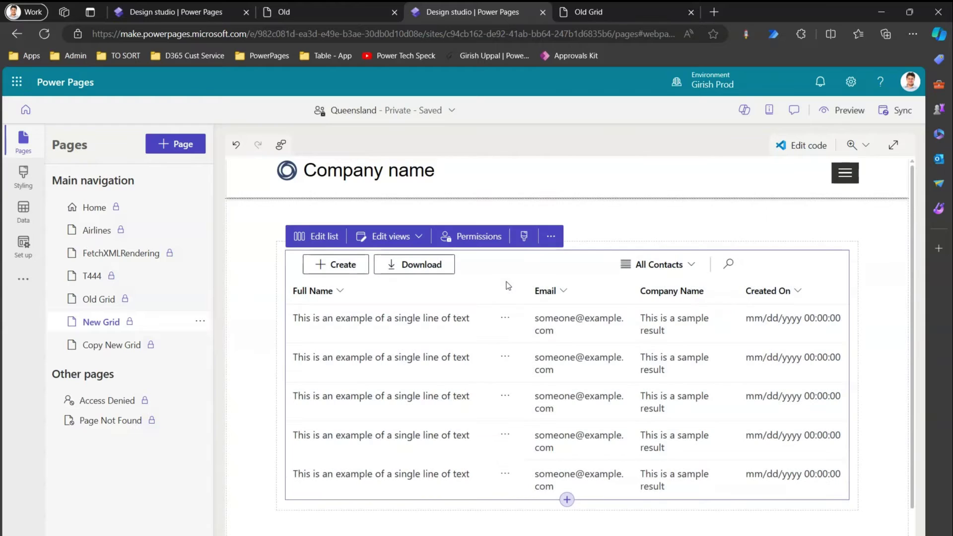
left_click(526, 240)
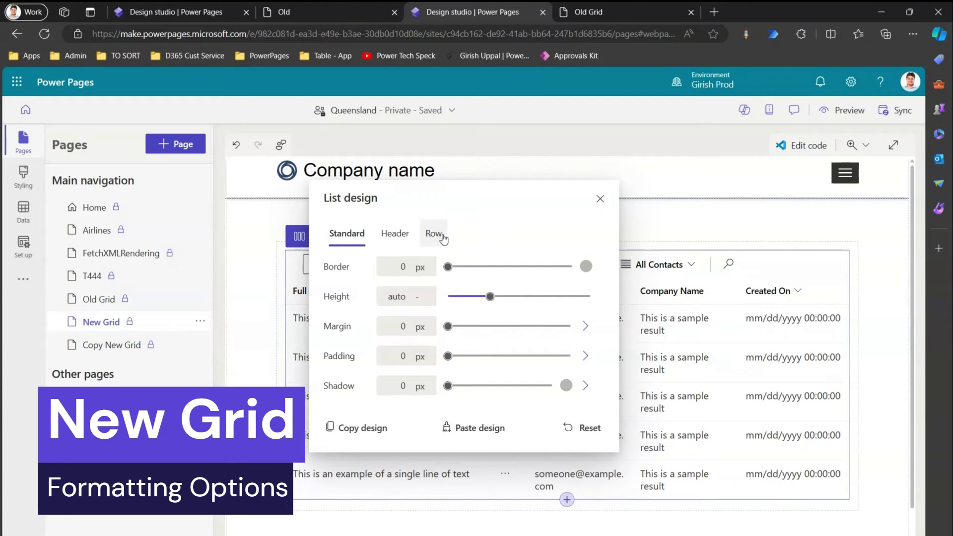
double_click(401, 266)
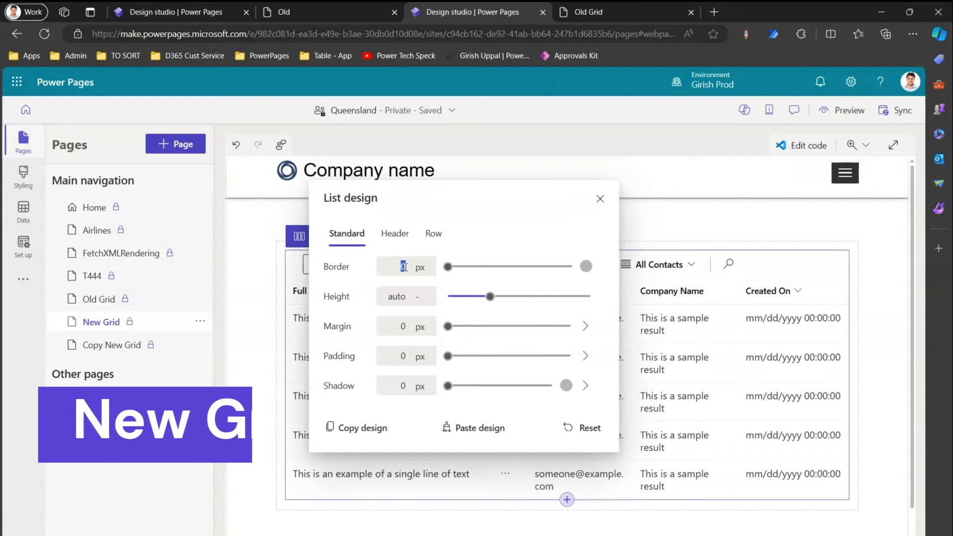
type("5")
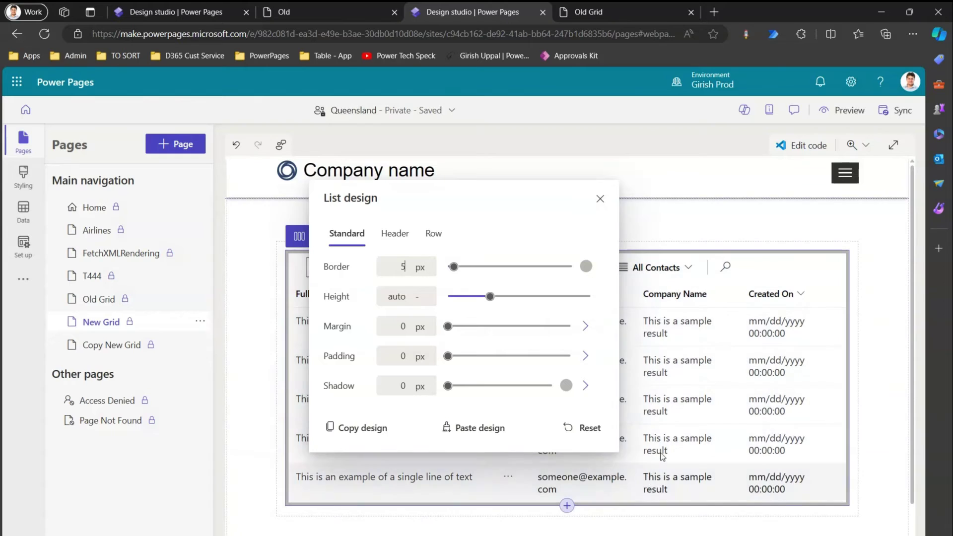
Create a custom red color, hex fa0707, and apply it to the New Grid list's border.
left_click(587, 268)
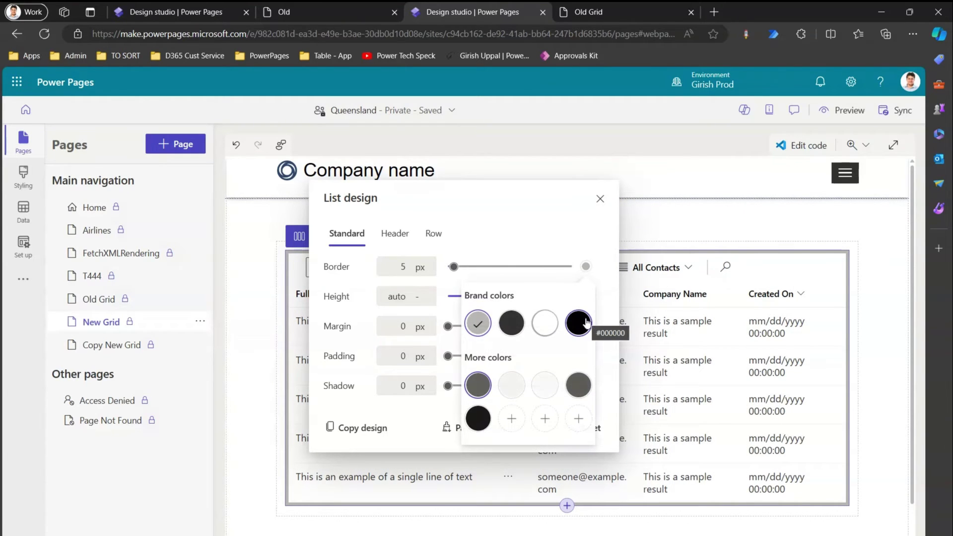
left_click(512, 419)
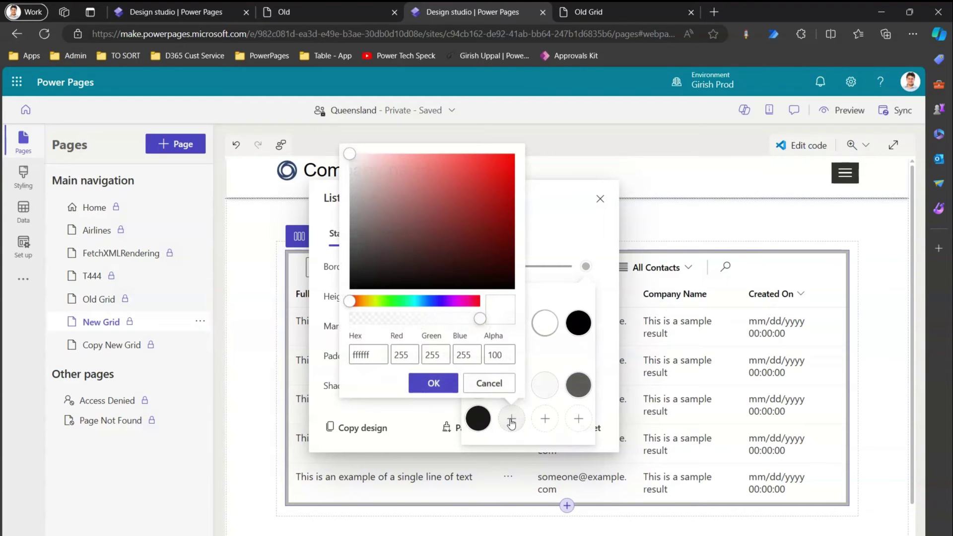
left_click(510, 158)
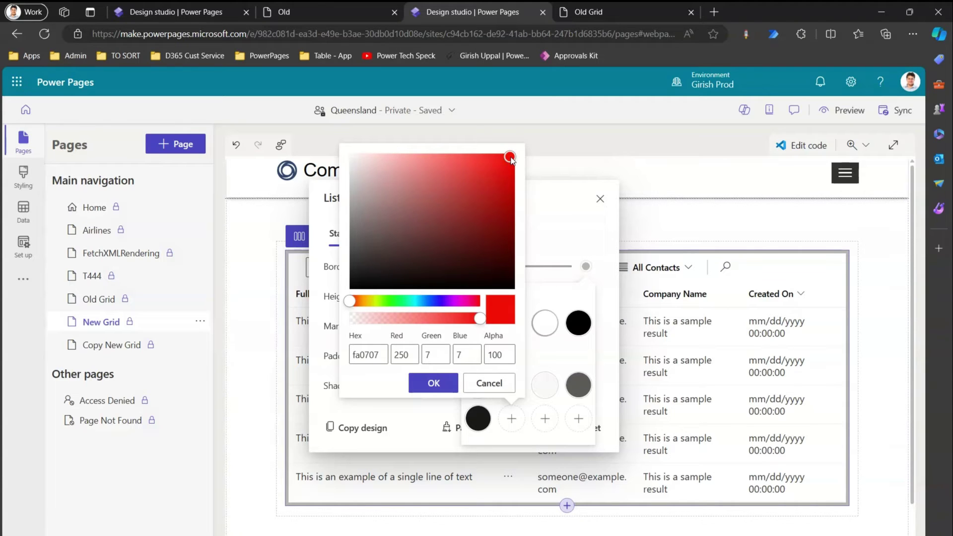
left_click(437, 384)
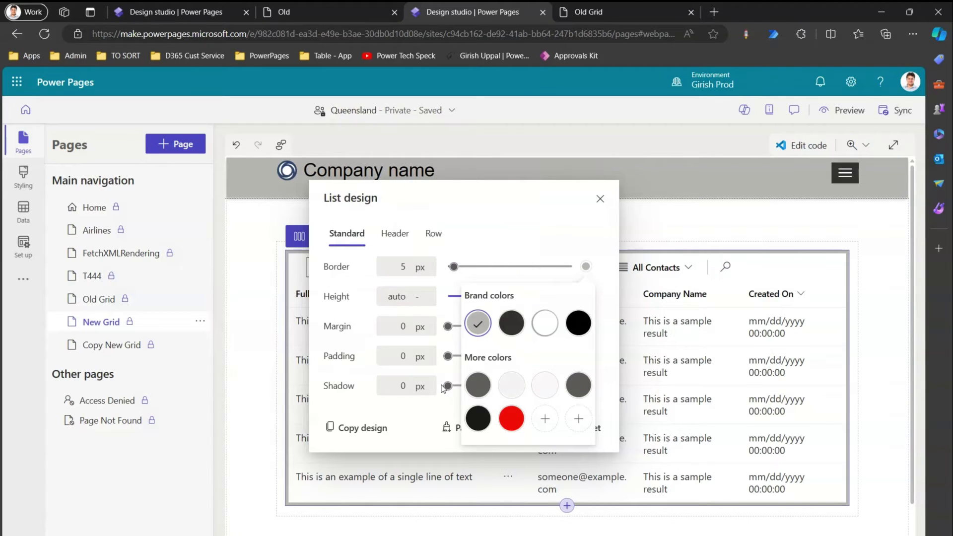
left_click(514, 417)
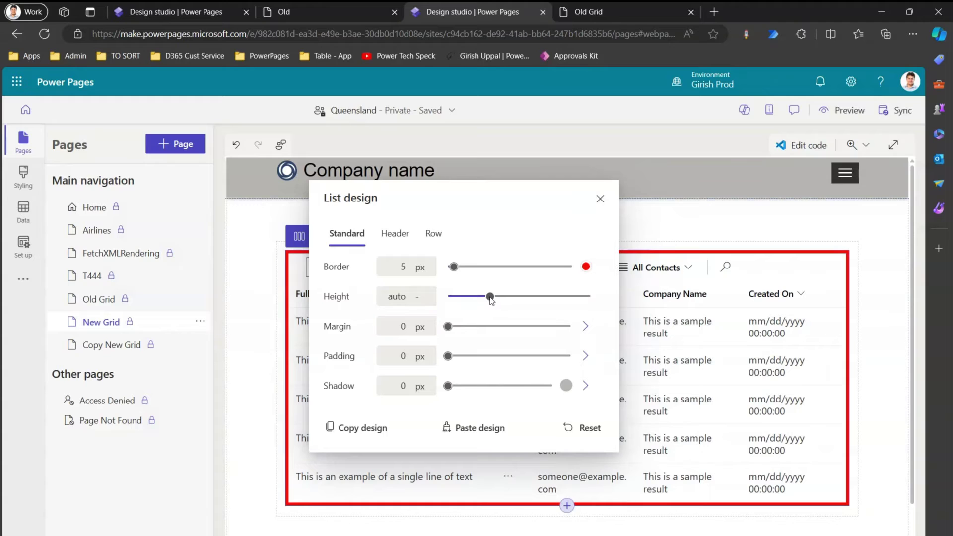
Set the New Grid list's height to 483 px and its margin to 3 px.
left_click_drag(490, 300, 497, 300)
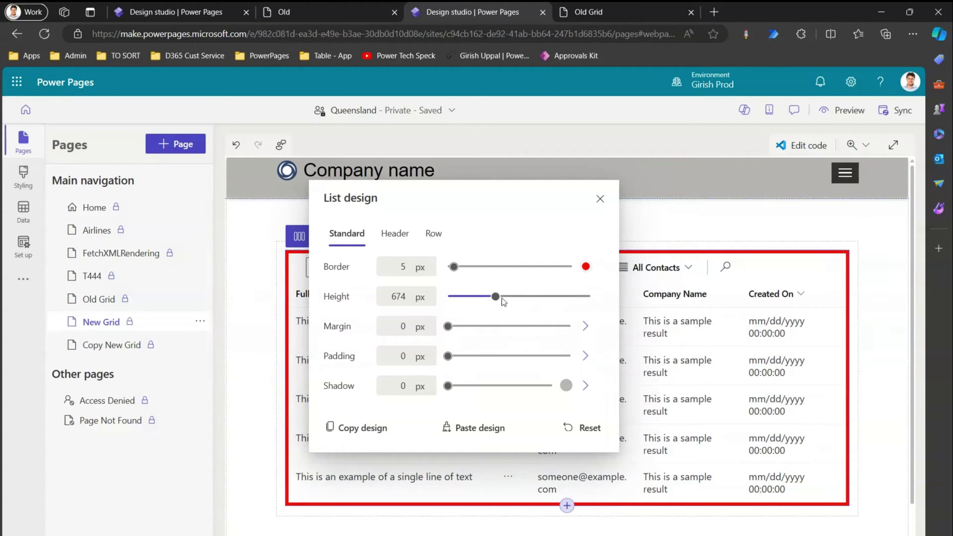
left_click_drag(499, 301, 482, 299)
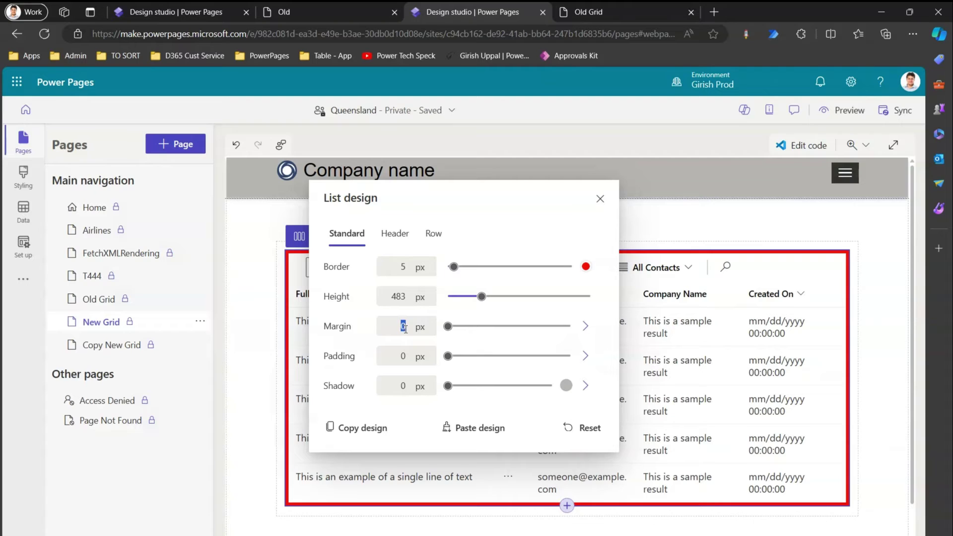
type("3")
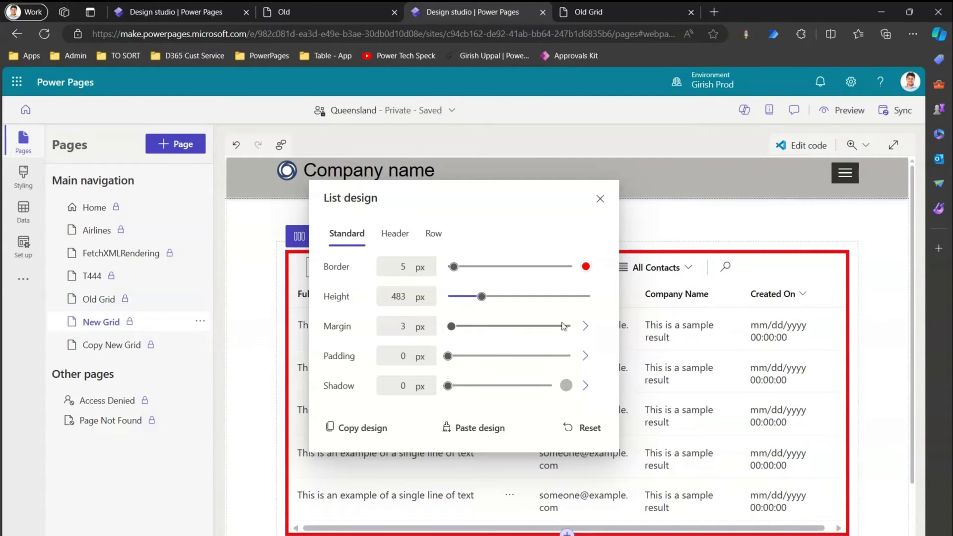
Set the New Grid list's margin to 43 px and padding to 16 px, and give it a 5 px black shadow.
left_click_drag(451, 327, 495, 332)
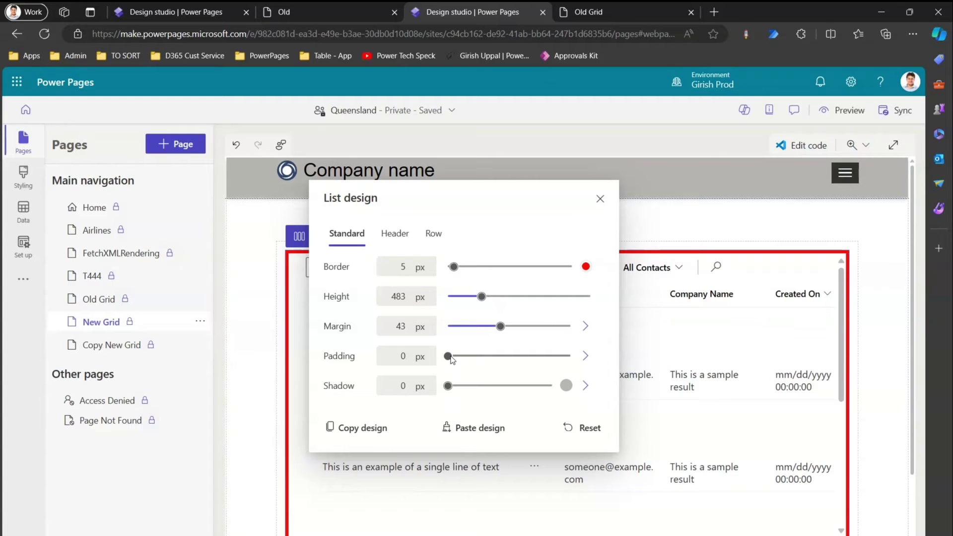
left_click_drag(452, 358, 483, 360)
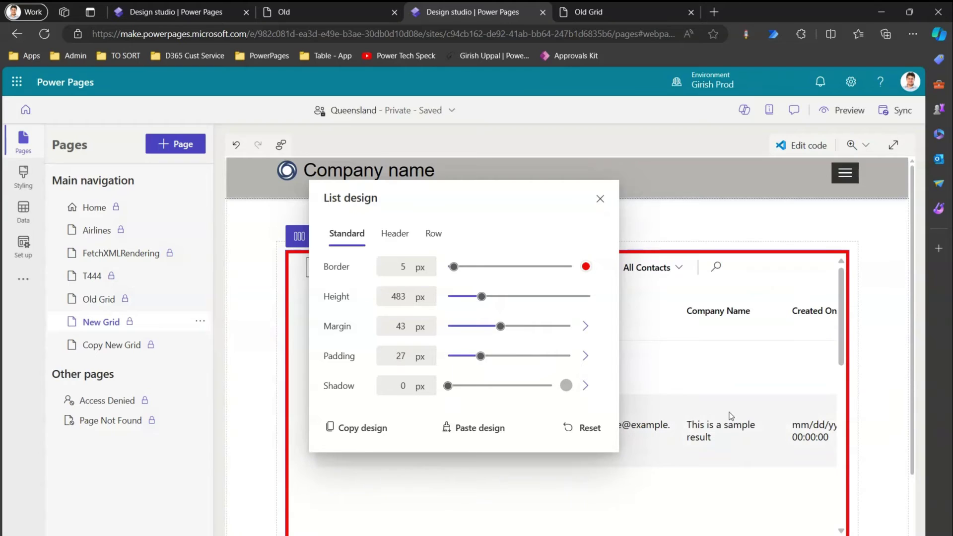
left_click_drag(480, 358, 454, 389)
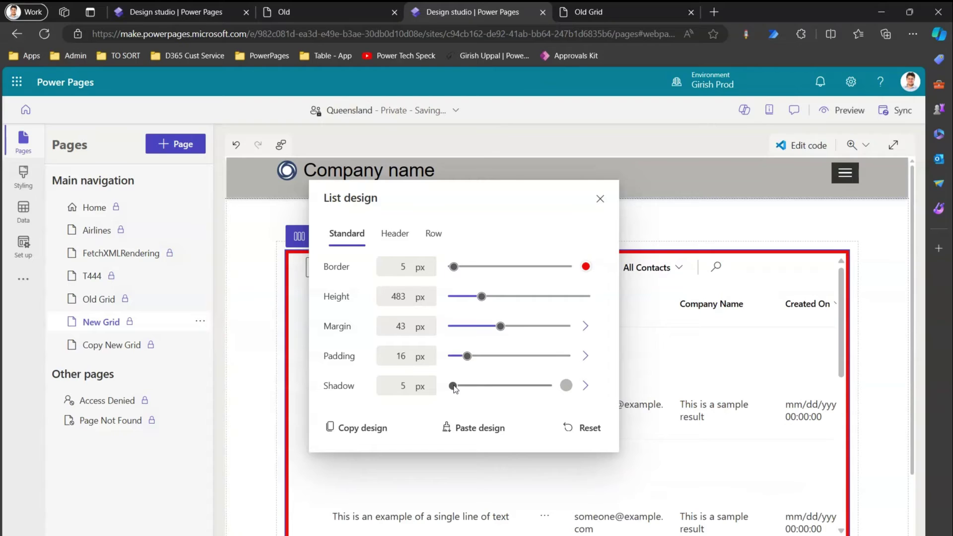
left_click(566, 385)
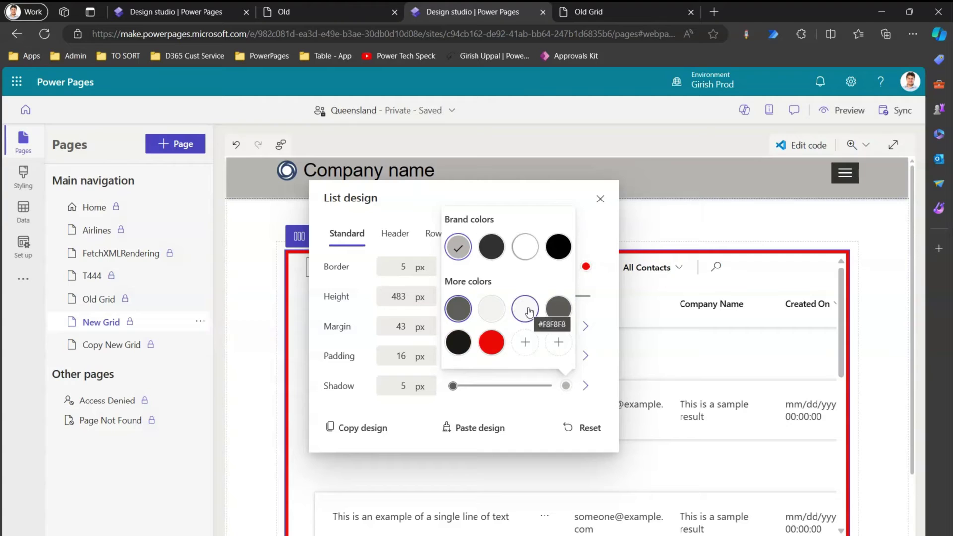
left_click(558, 247)
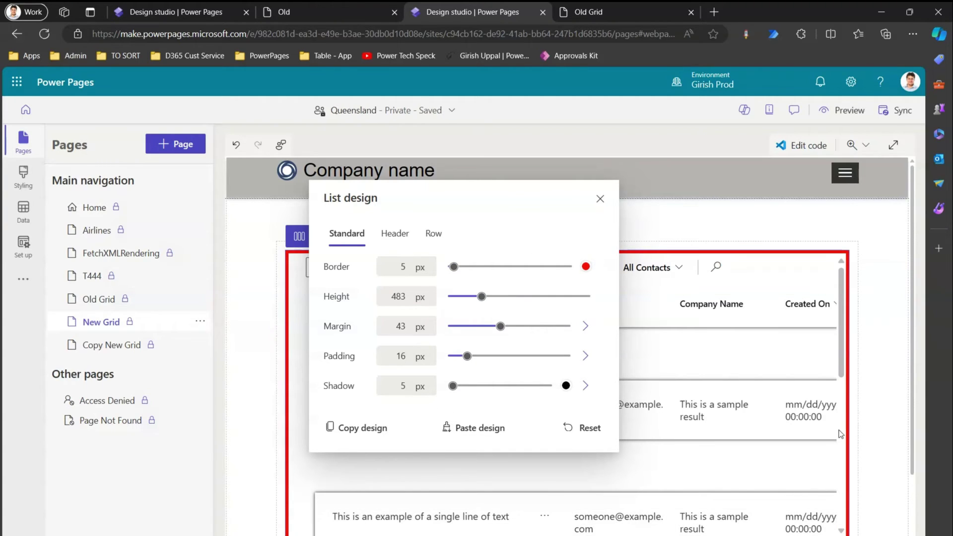
Create a custom green color, hex 33eb0e, in the list's header design options and apply it as the header background.
left_click(394, 237)
left_click(600, 198)
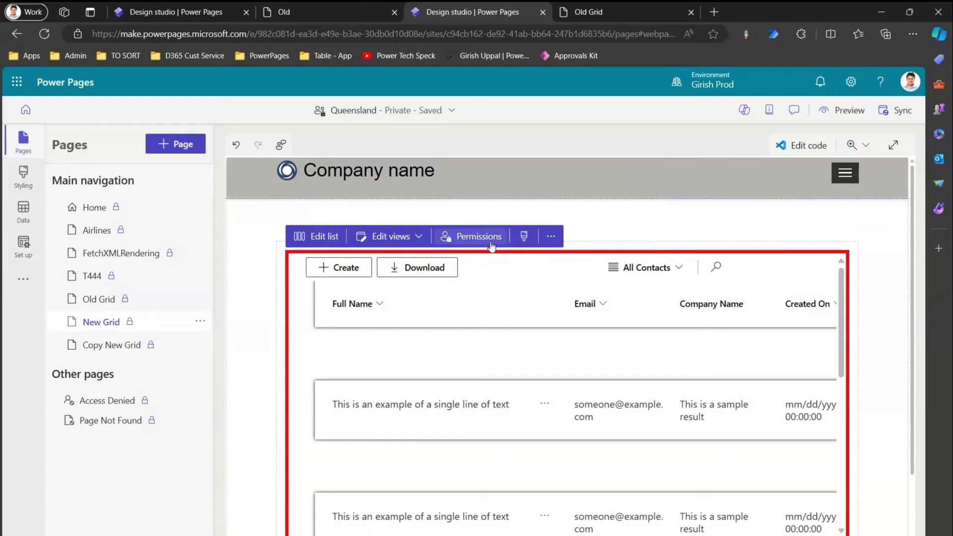
left_click(524, 238)
left_click(395, 233)
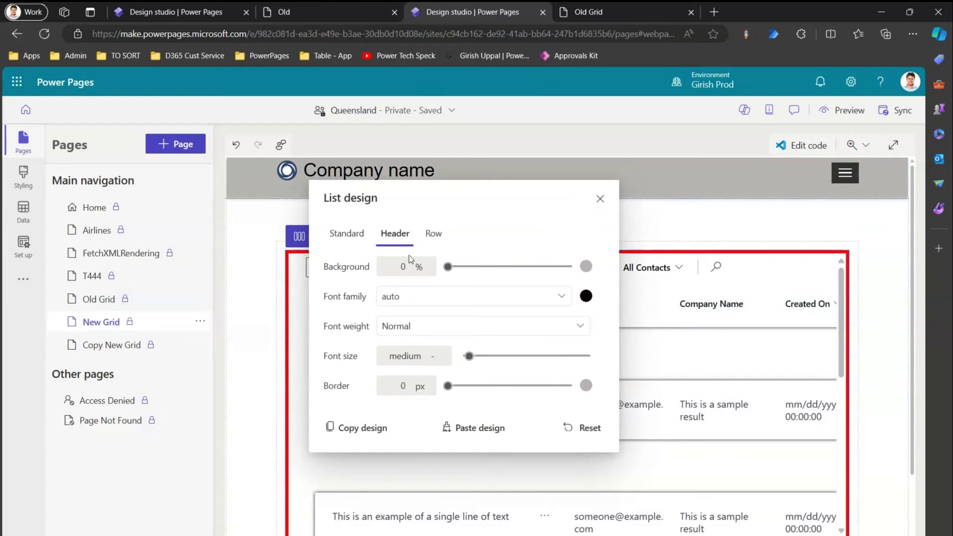
left_click(586, 267)
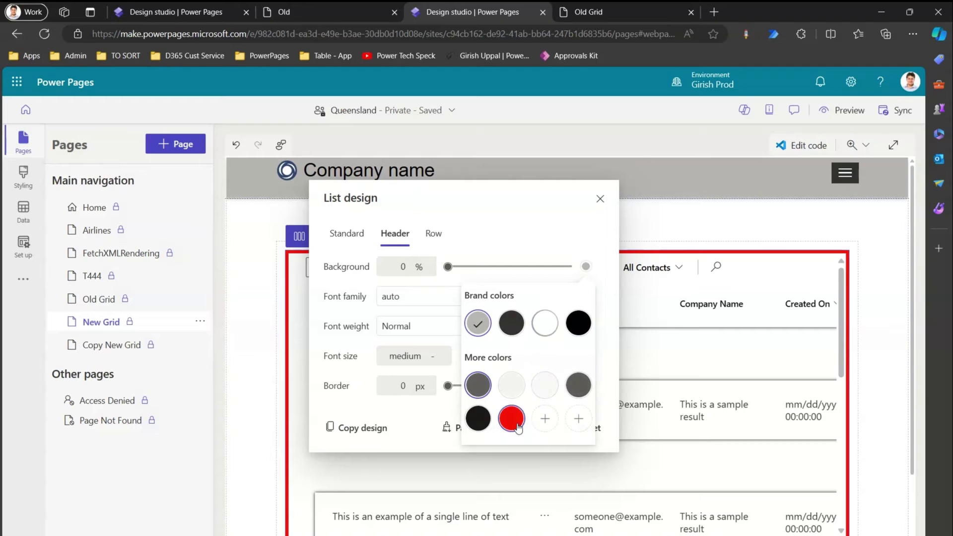
left_click(545, 420)
left_click(424, 302)
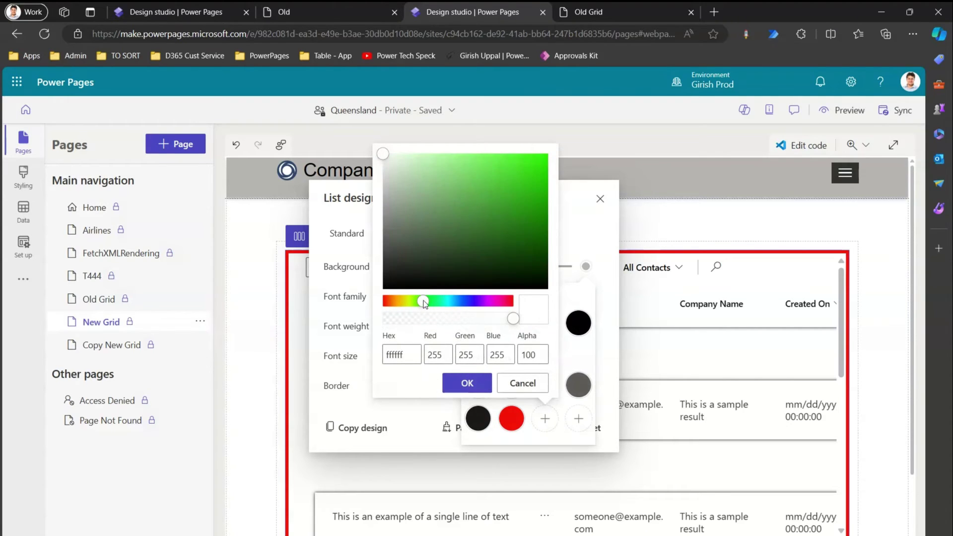
left_click(538, 166)
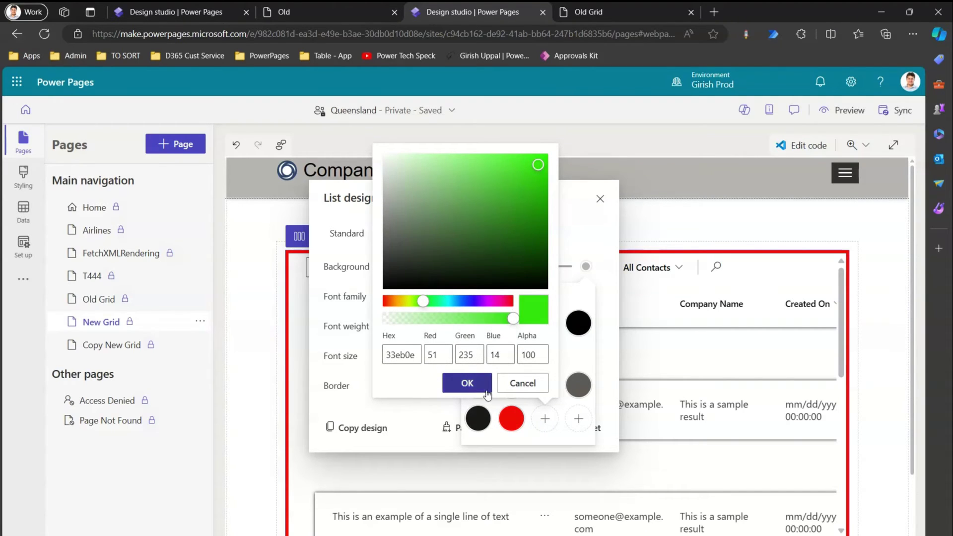
left_click(472, 385)
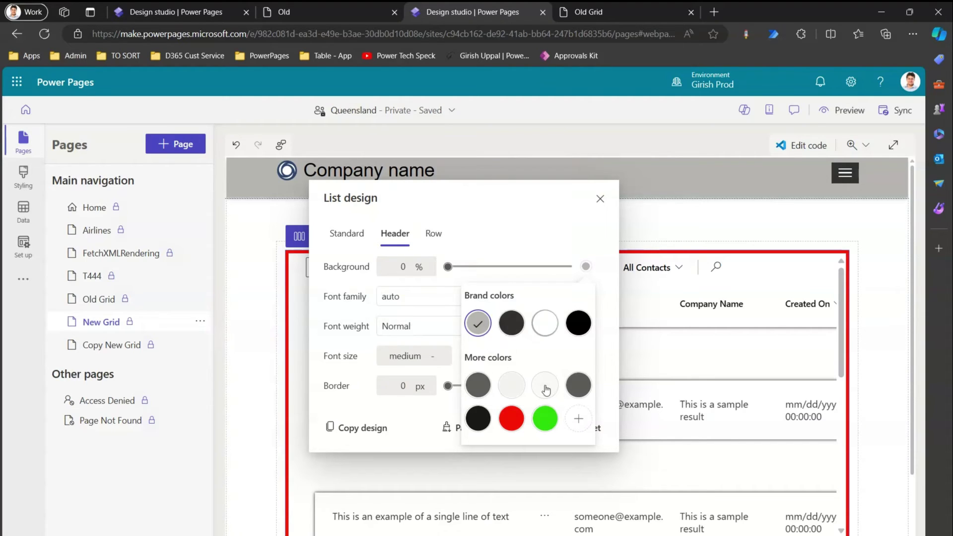
left_click(545, 418)
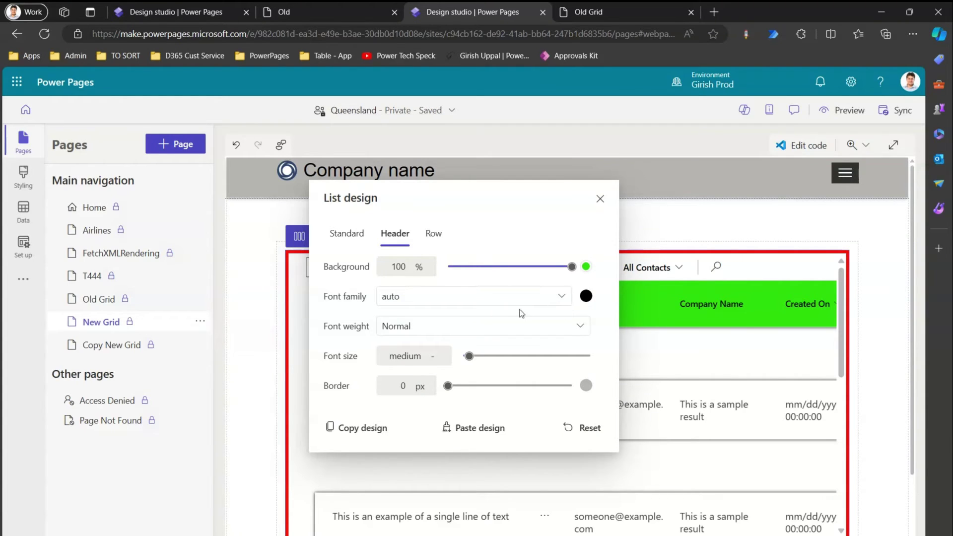
Try Roboto Slab as the font family for the list header.
left_click(562, 298)
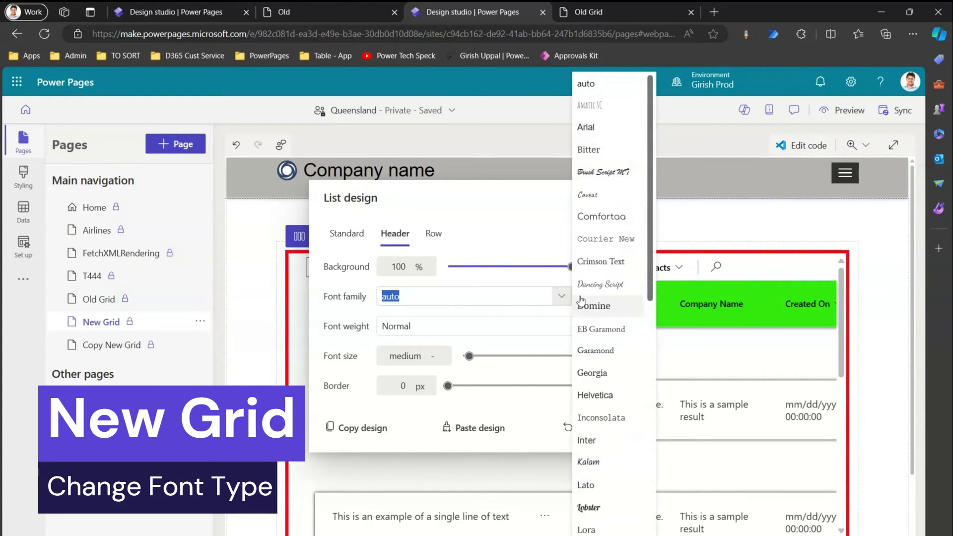
left_click_drag(654, 170, 686, 427)
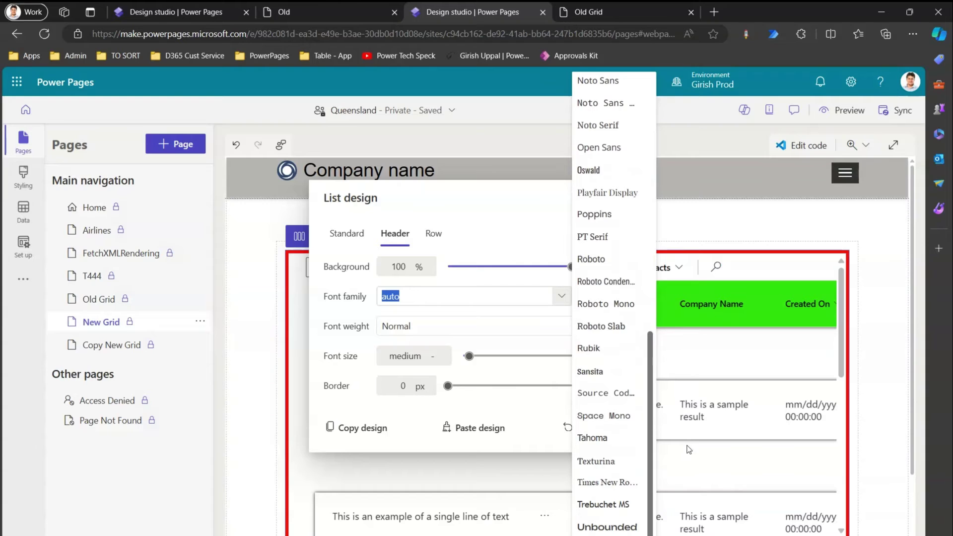
left_click(609, 329)
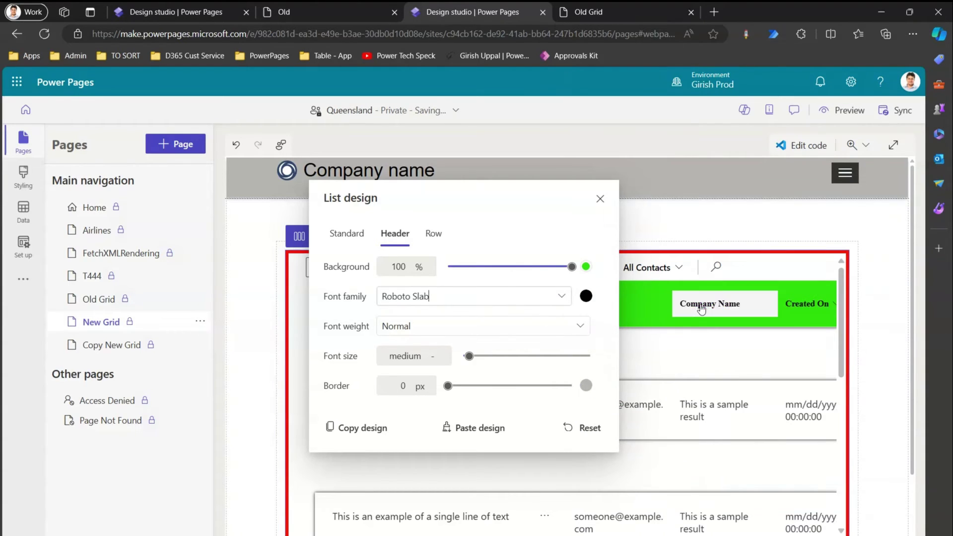
Format the list header text as Comfortaa, Extra Bold, 16 px, and set the header border to 4 px.
left_click(562, 296)
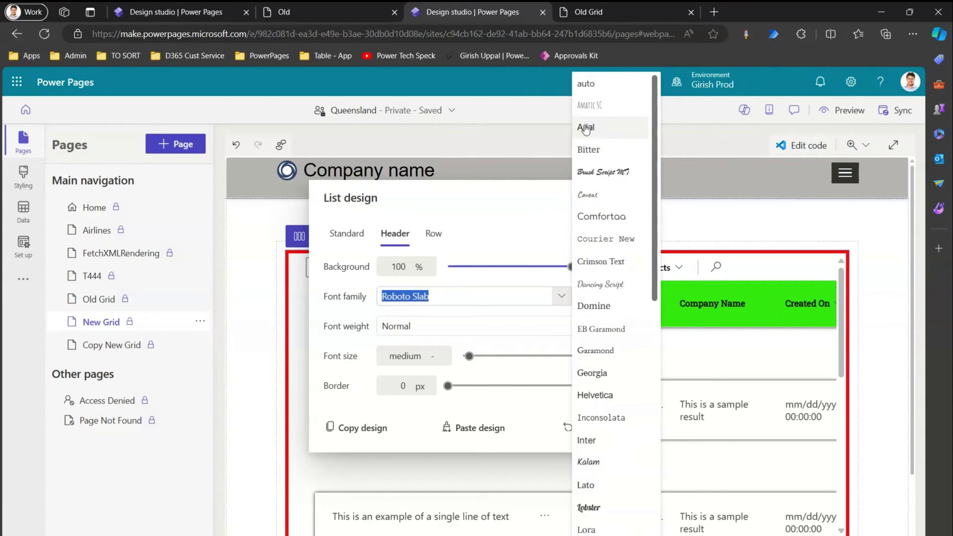
left_click(612, 219)
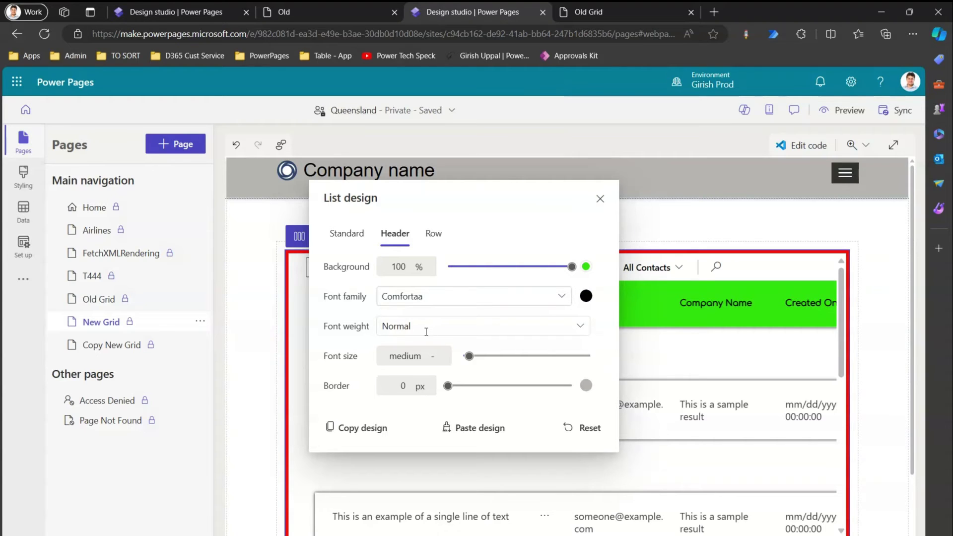
left_click(580, 327)
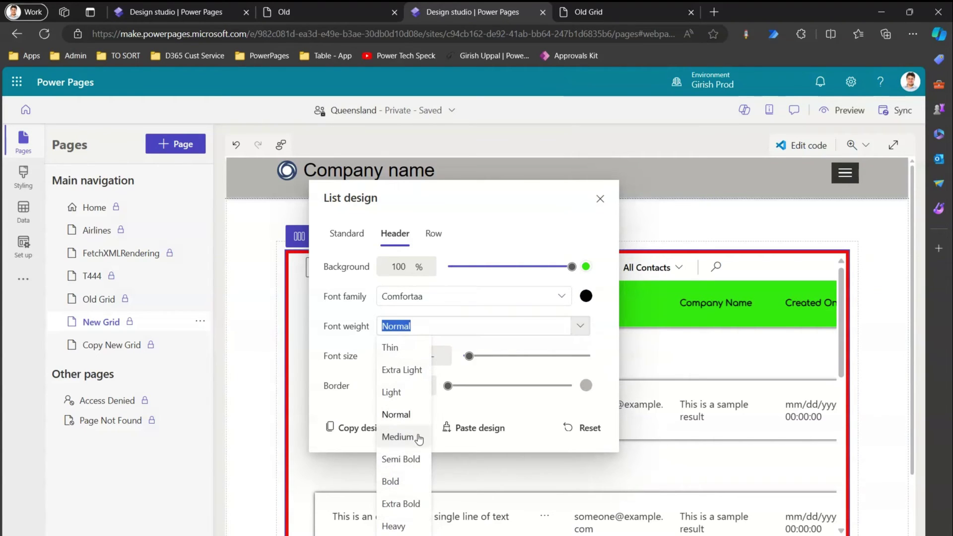
left_click(401, 504)
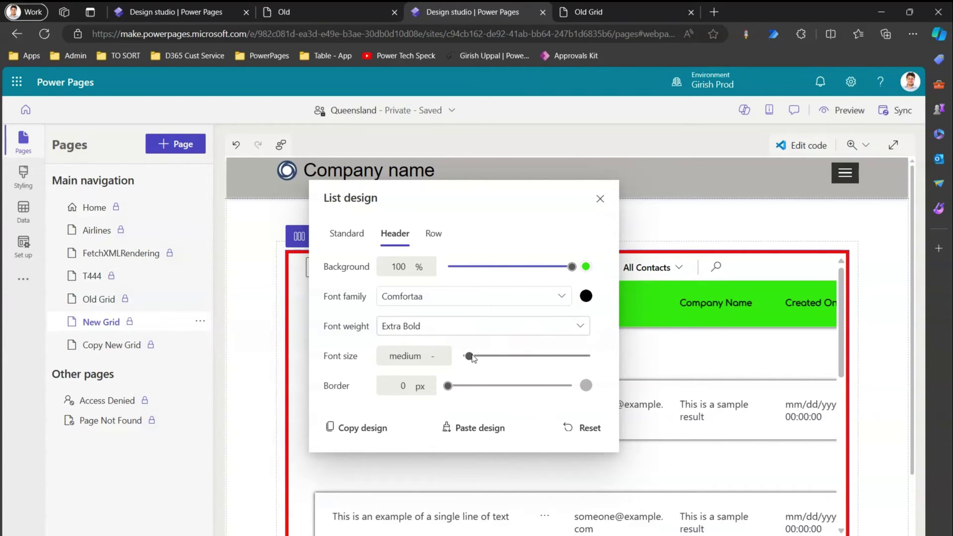
mouse_move(473, 358)
left_mouse_down()
mouse_move(483, 361)
mouse_move(471, 358)
left_mouse_up()
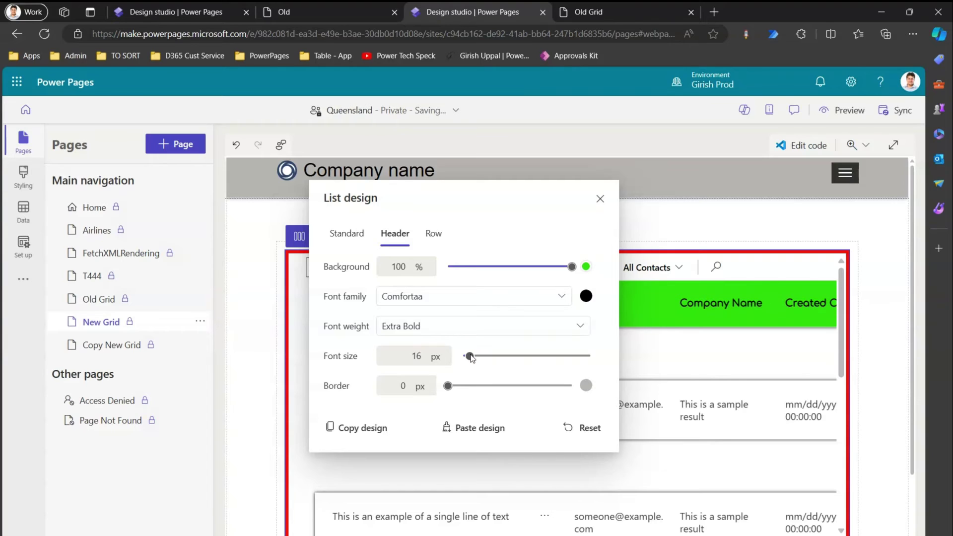
left_click_drag(448, 387, 455, 390)
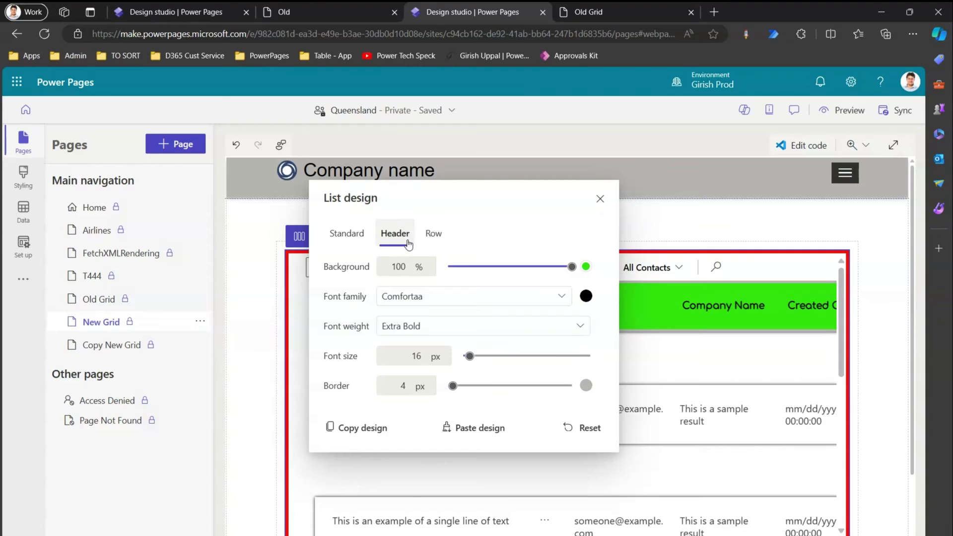
Format the list's row text with the Kalam font family, Thin weight and justify alignment.
left_click(435, 233)
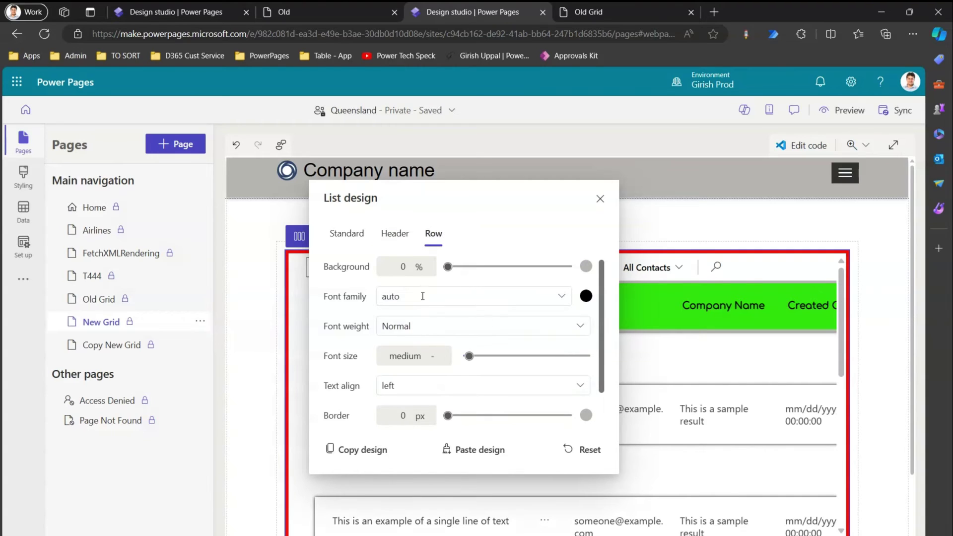
left_click(563, 297)
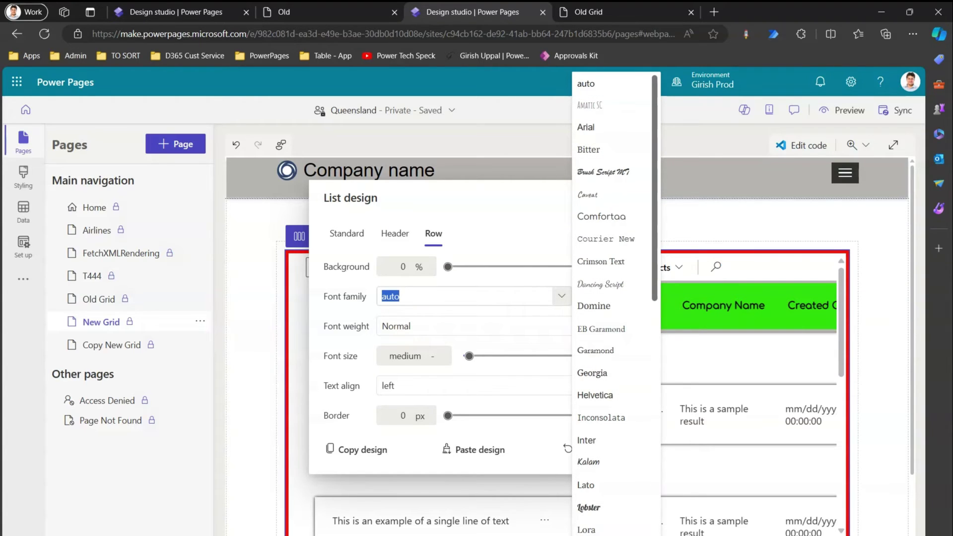
left_click(613, 463)
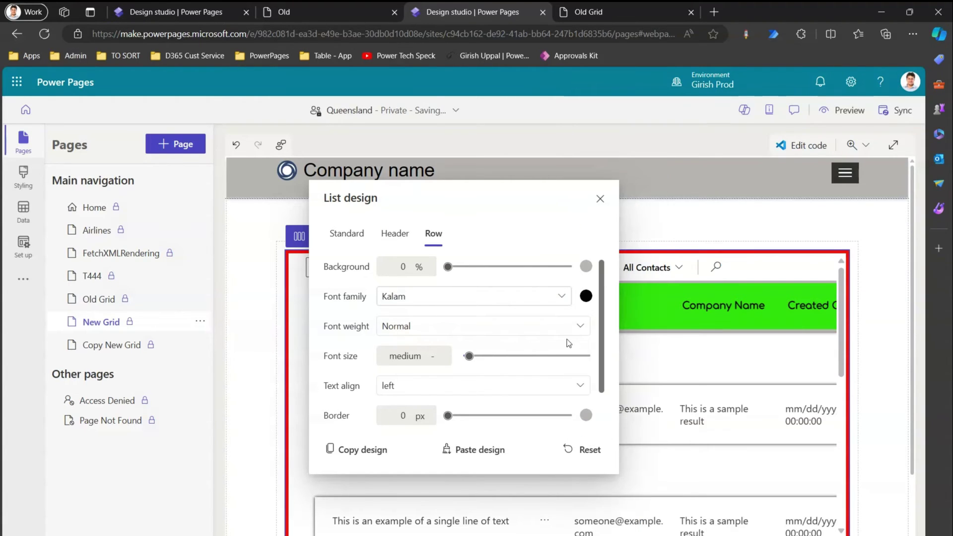
left_click(578, 326)
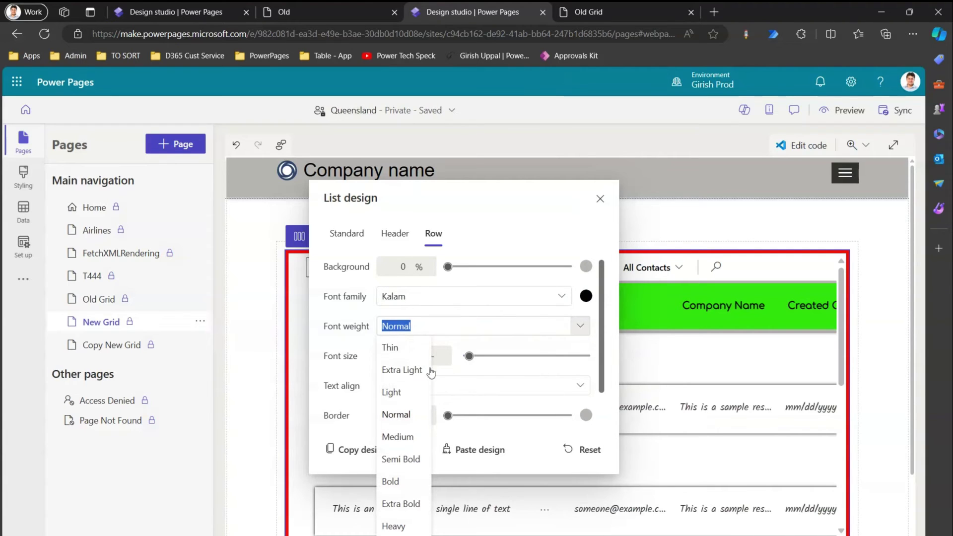
left_click(403, 349)
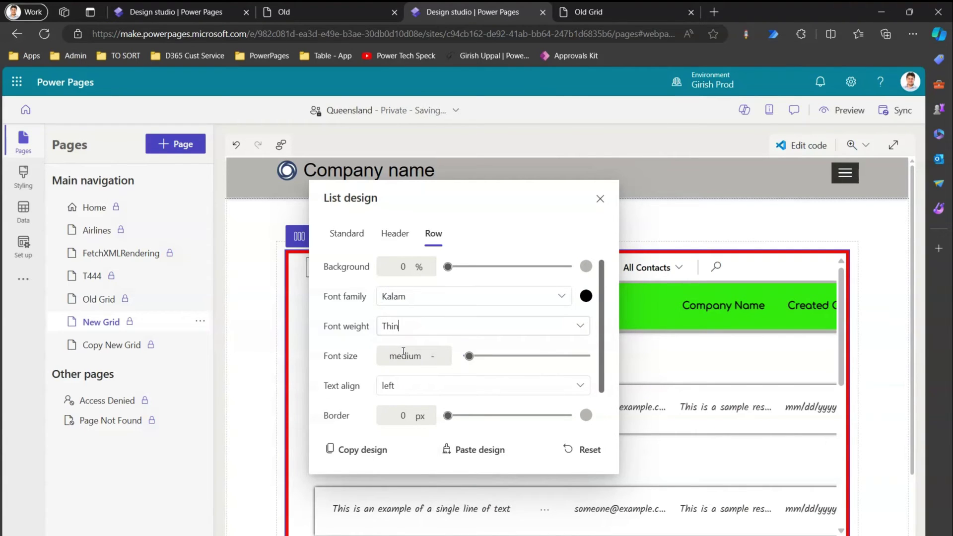
left_click(402, 387)
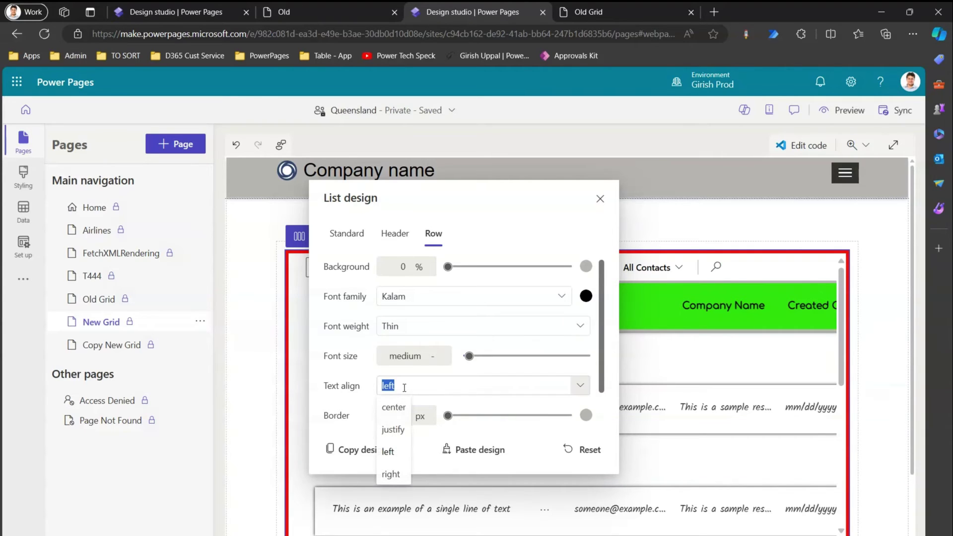
left_click(396, 431)
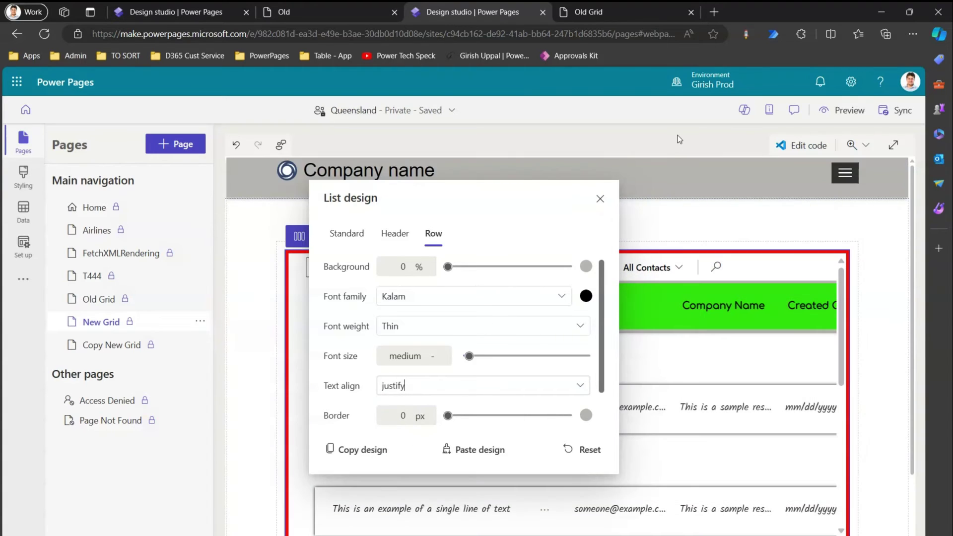
Close the list design options and sync the site configuration.
left_click(680, 139)
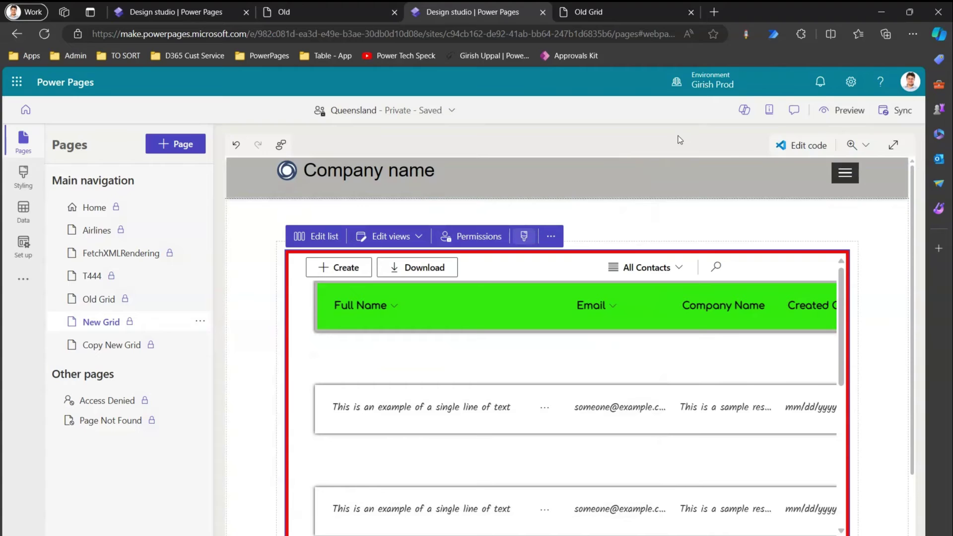
left_click(906, 113)
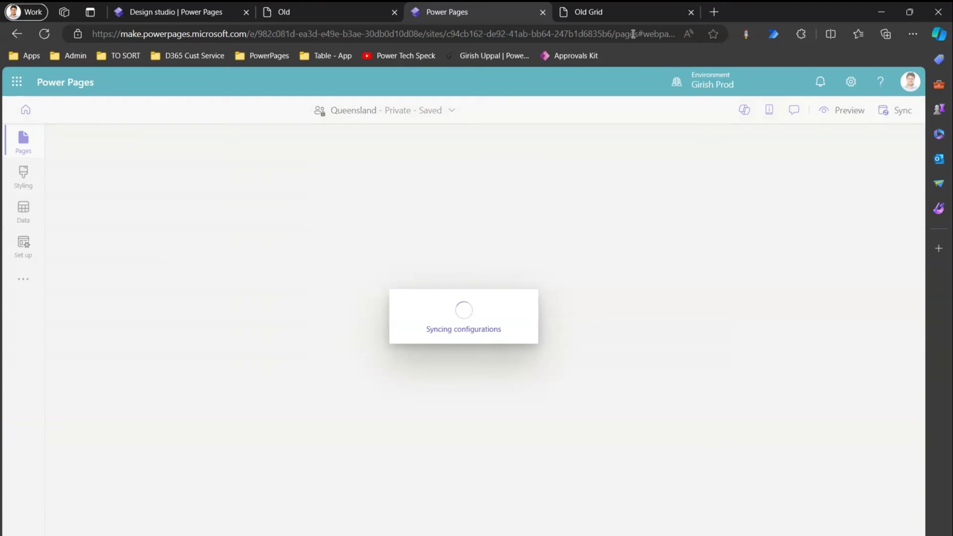
Switch to the live Old Grid page and examine its paging by going to page 2, along with its search box.
left_click(622, 10)
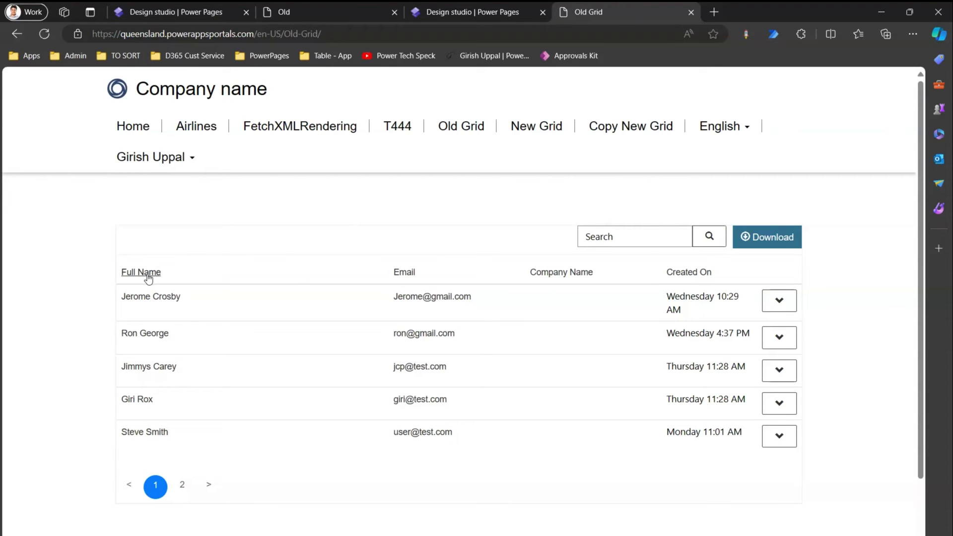
left_click(183, 486)
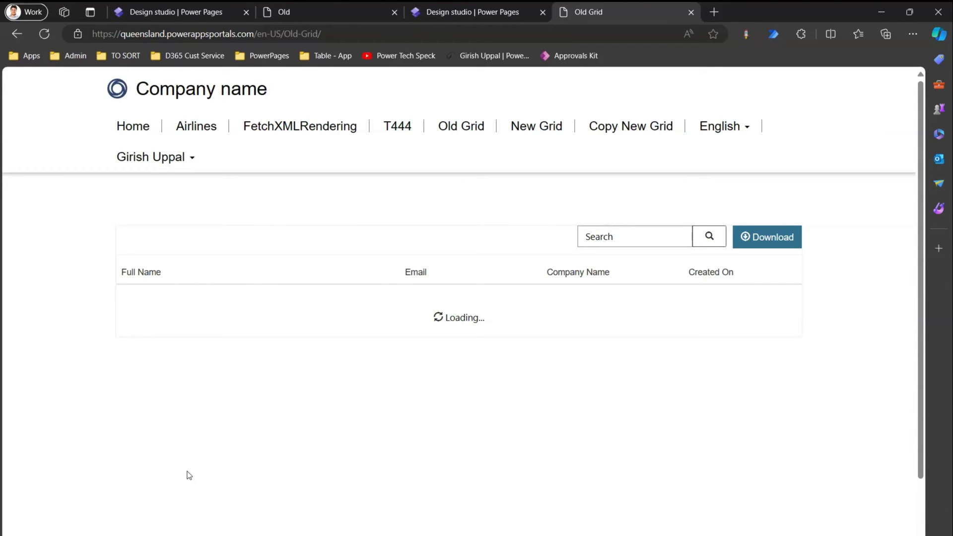
left_click(650, 236)
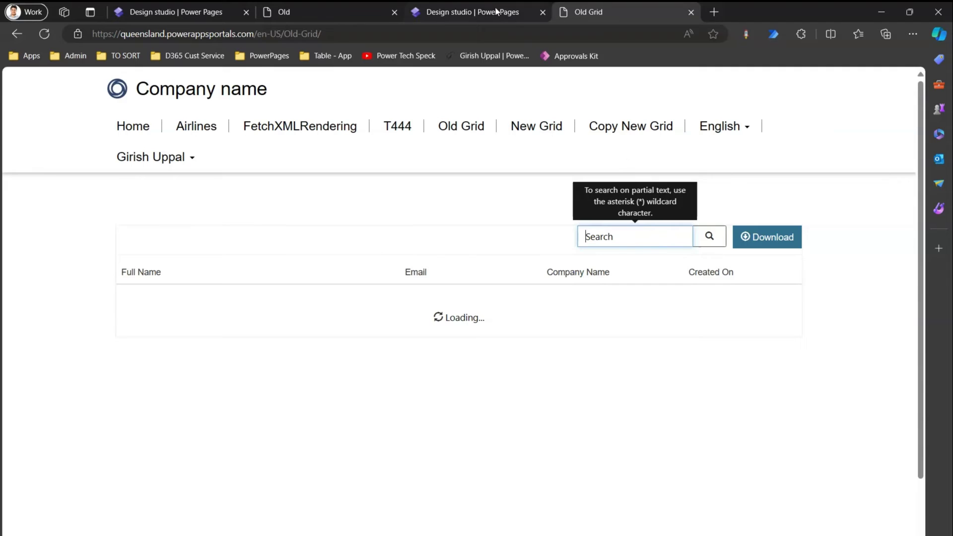
Switch to the Power Pages design studio showing New Grid and preview the site at desktop size.
left_click(472, 2)
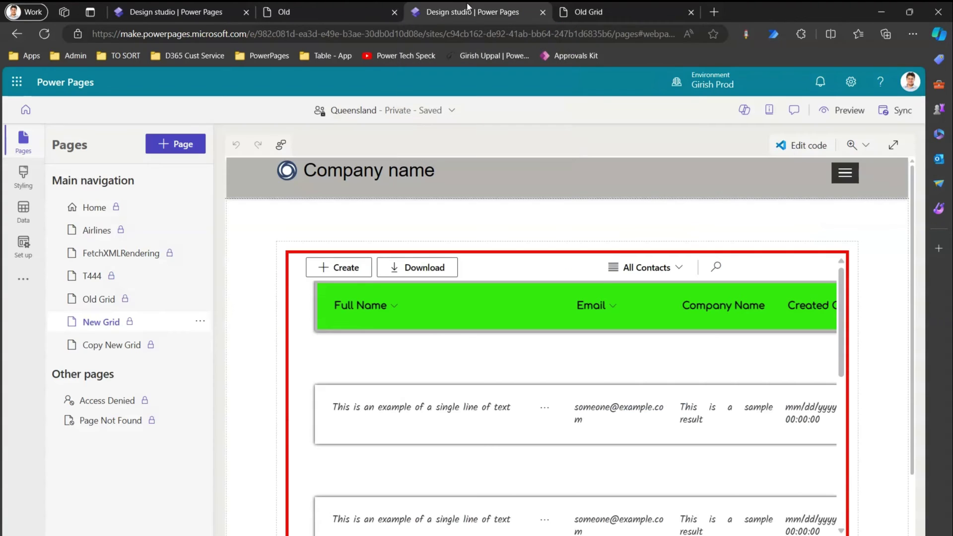
left_click(847, 110)
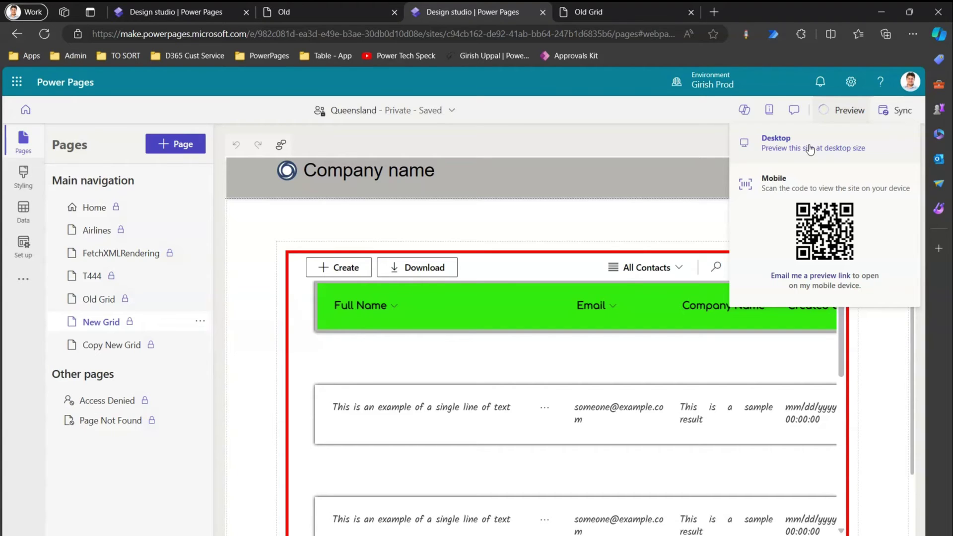
left_click(810, 148)
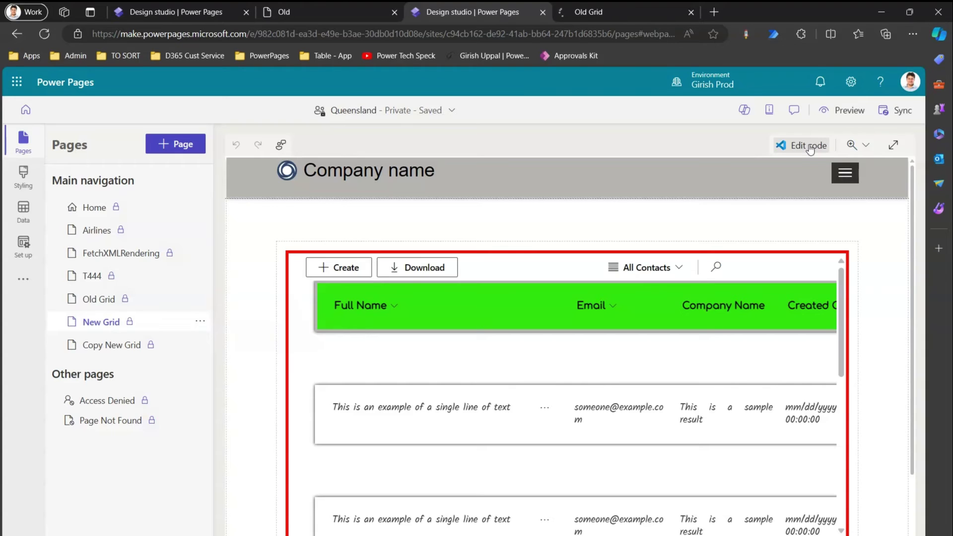
Return to the live site, set the Old Grid list to page 1 and open the New Grid page.
left_click(592, 12)
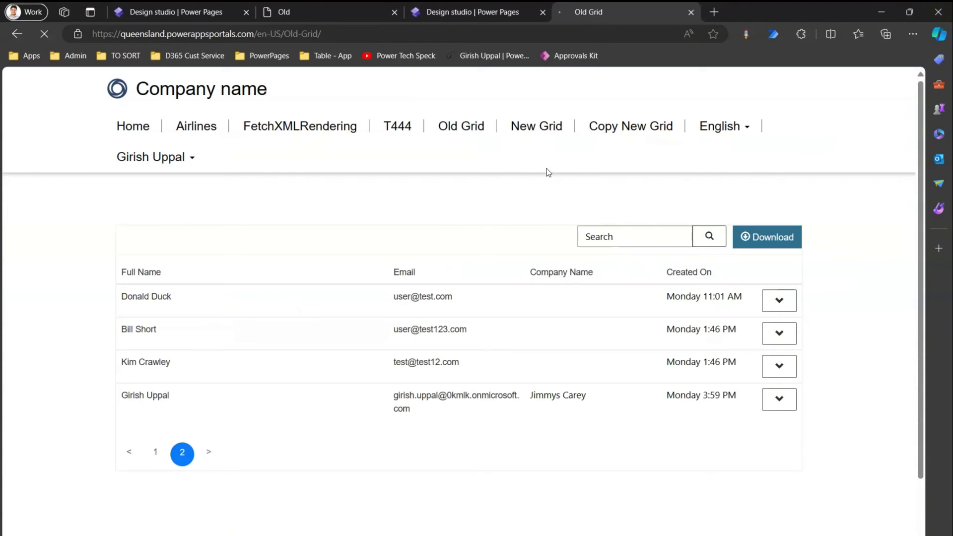
left_click(157, 455)
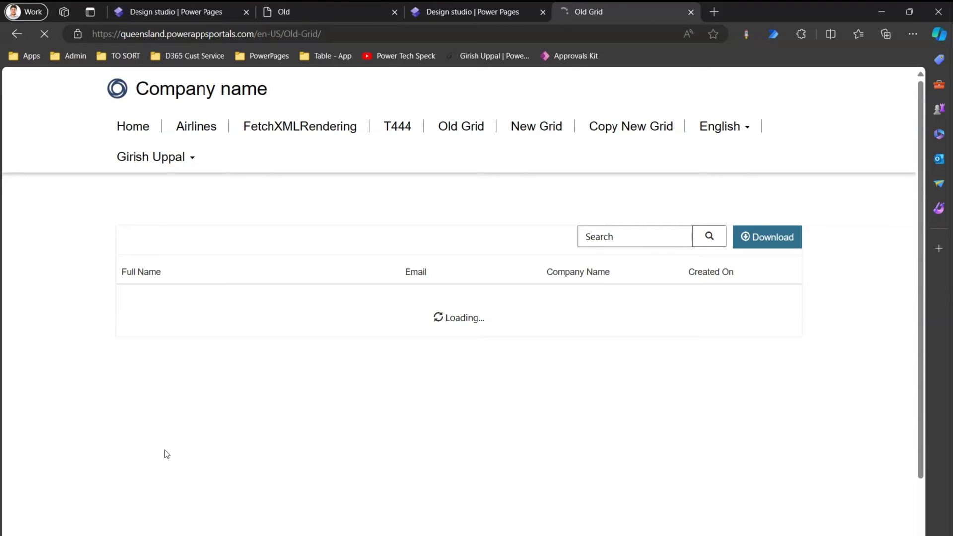
left_click(548, 133)
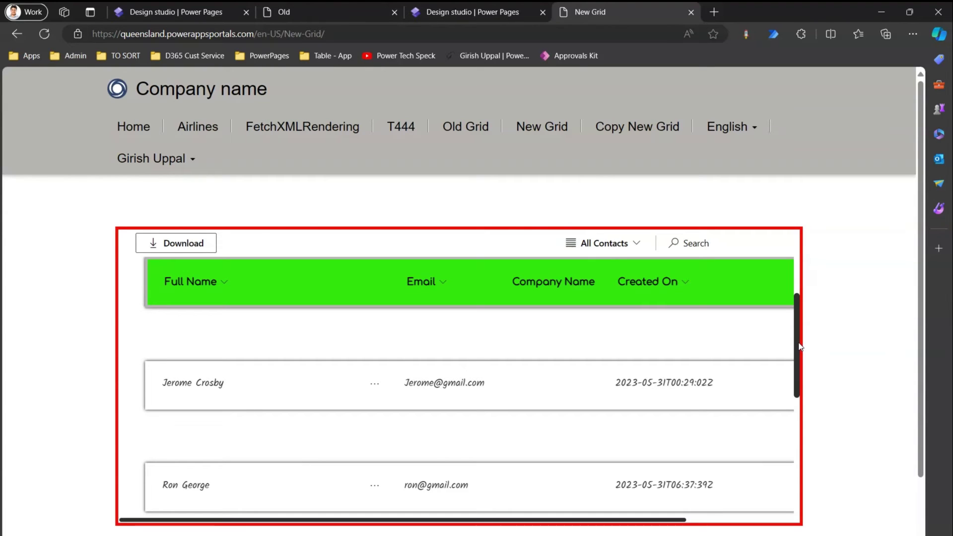
left_click_drag(801, 350, 808, 296)
Sort the New Grid list by Full Name from Z to A and by Email from A to Z.
left_click(214, 284)
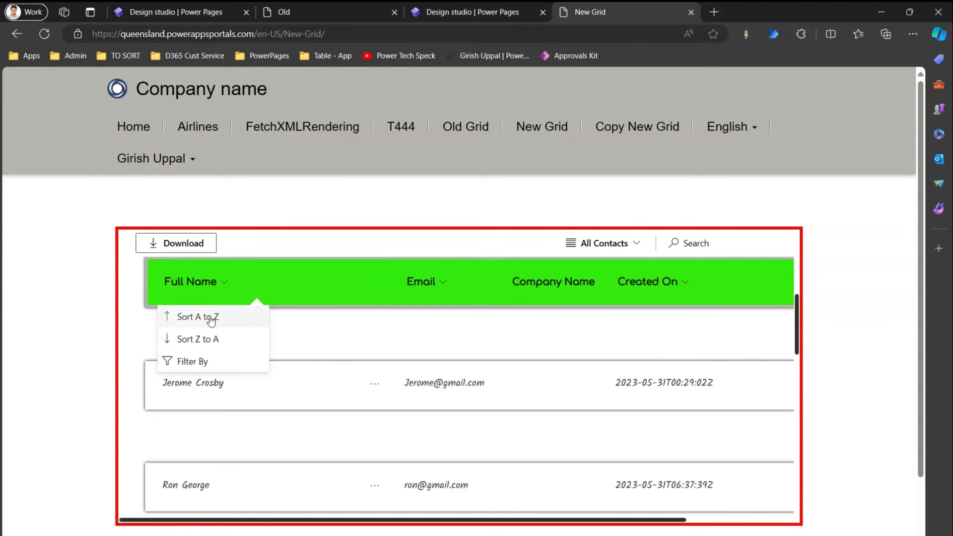
left_click(210, 339)
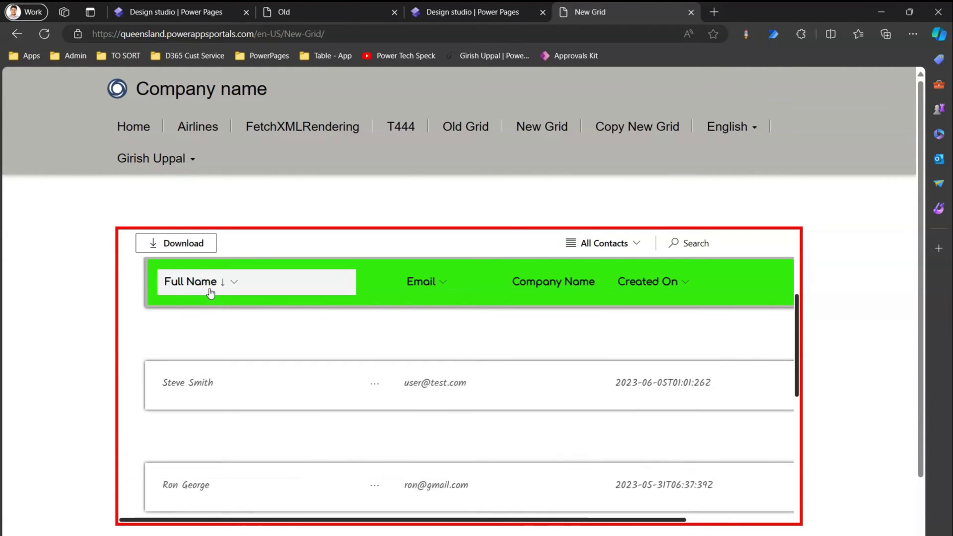
left_click(440, 283)
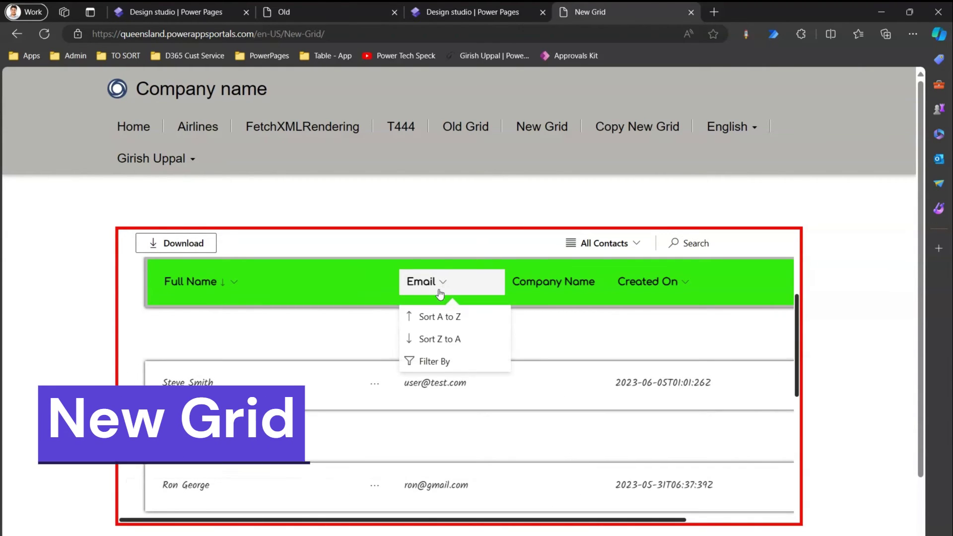
left_click(445, 318)
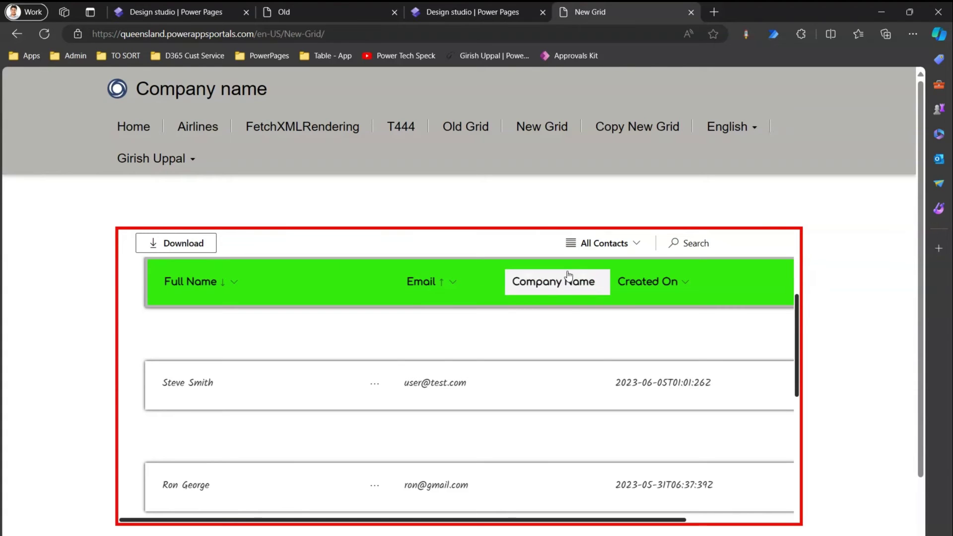
Examine the views available in the list's All Contacts selector and look through the contact rows.
left_click(575, 244)
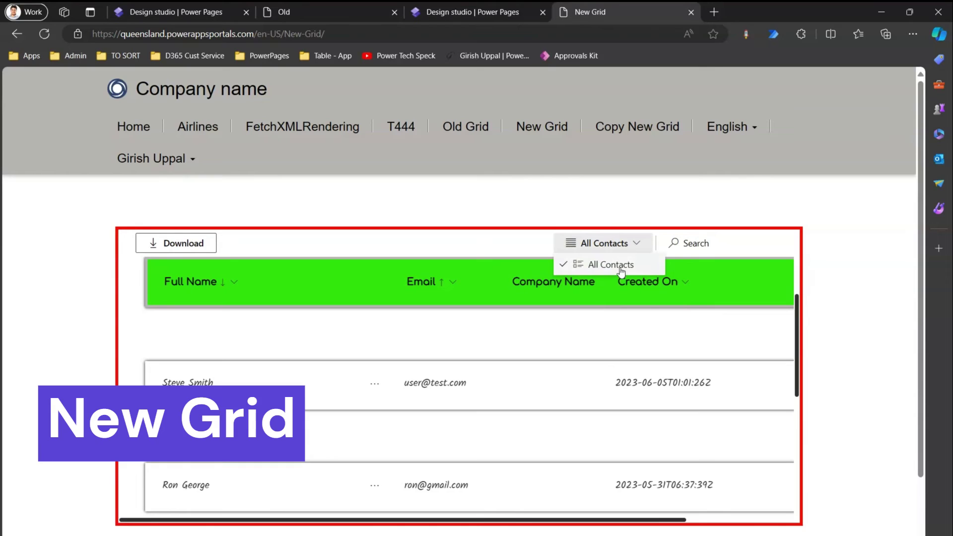
left_click(716, 241)
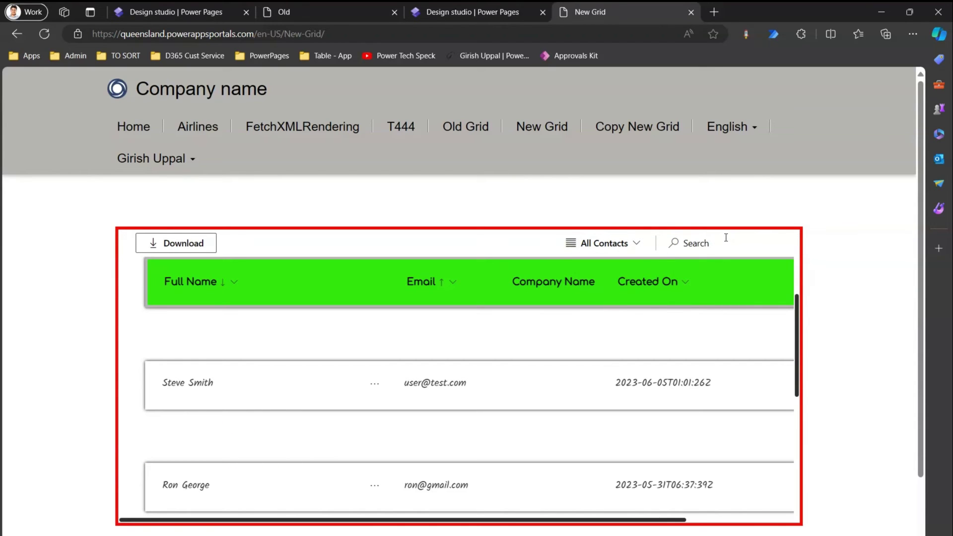
scroll(809, 351, "down", 3)
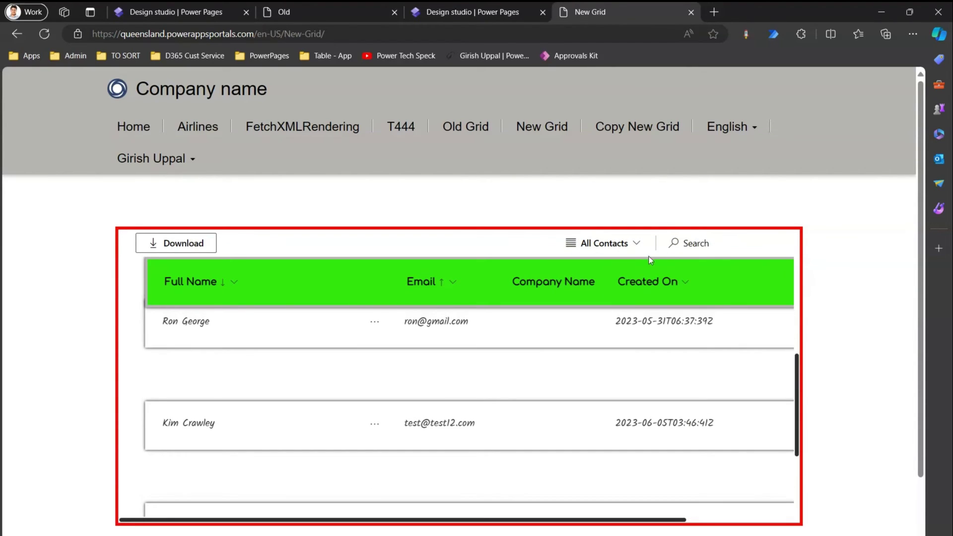
scroll(789, 380, "up", 3)
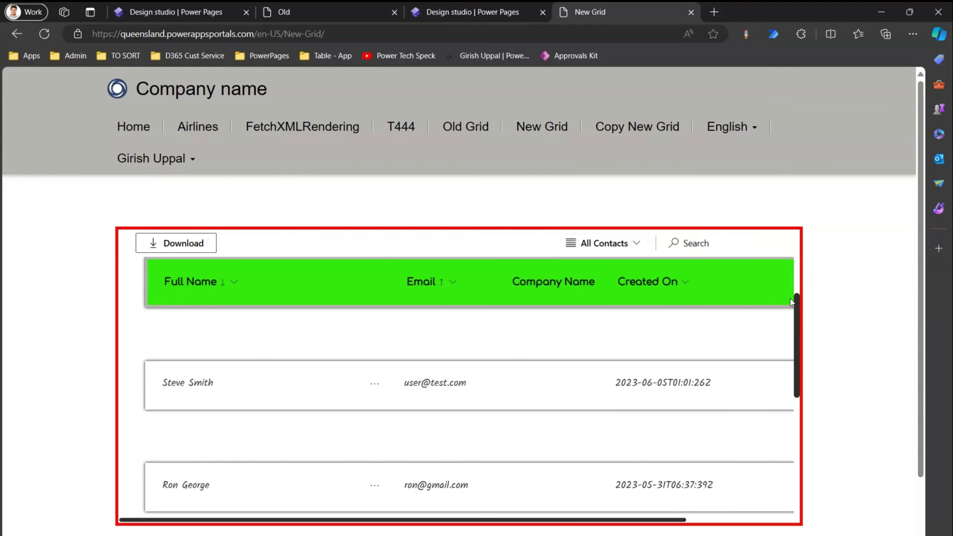
Search the New Grid list for "Ki" and clear the search text.
left_click(693, 241)
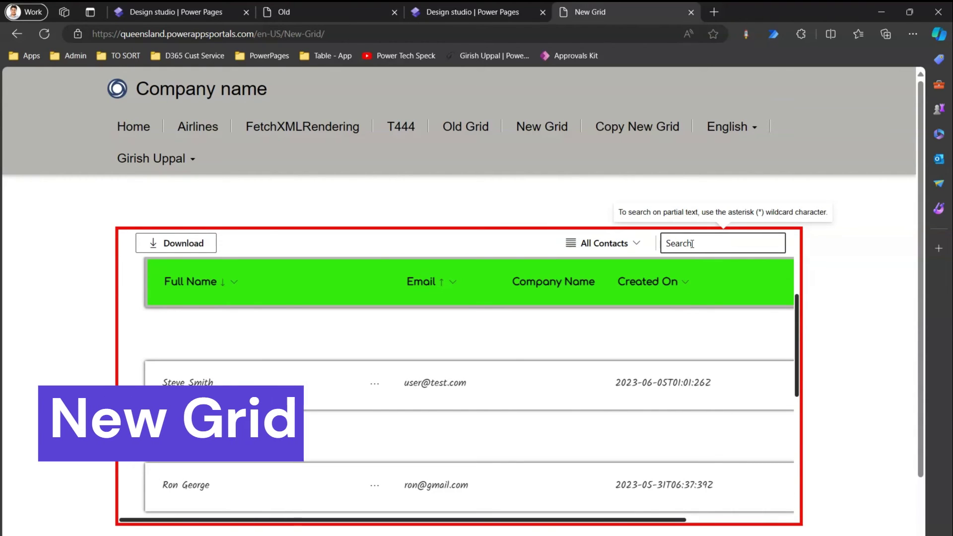
type("Ki")
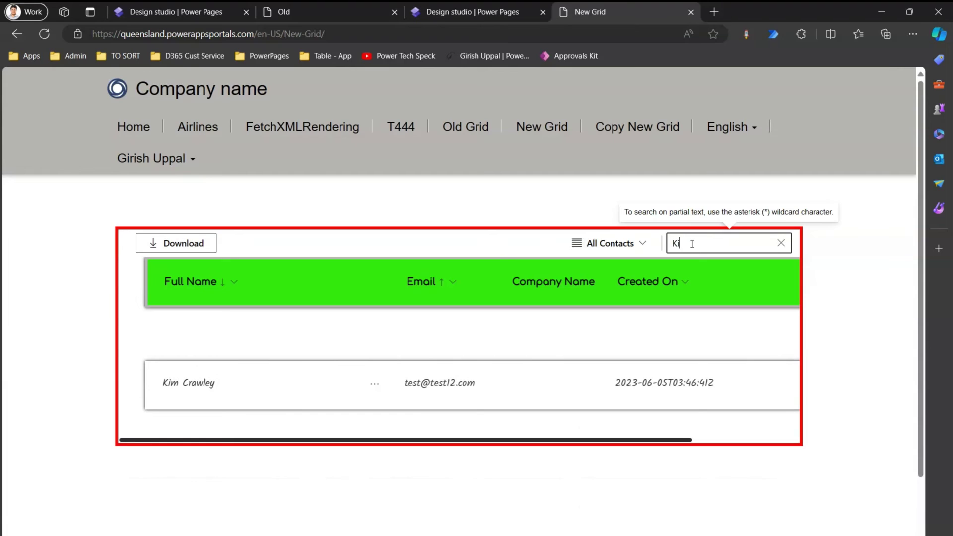
key("BackSpace")
key("BackSpace")
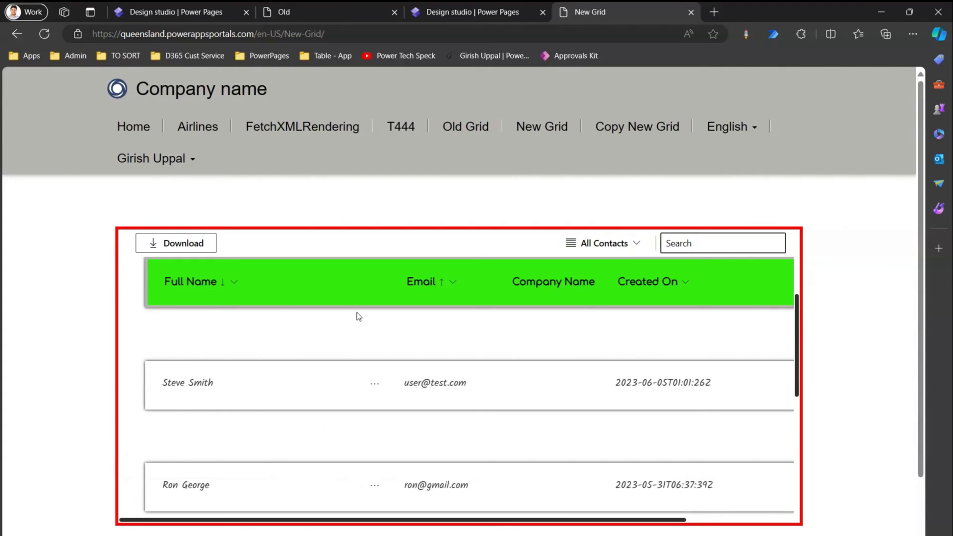
Filter the Full Name column with the Contains condition and the value "on".
left_click(234, 282)
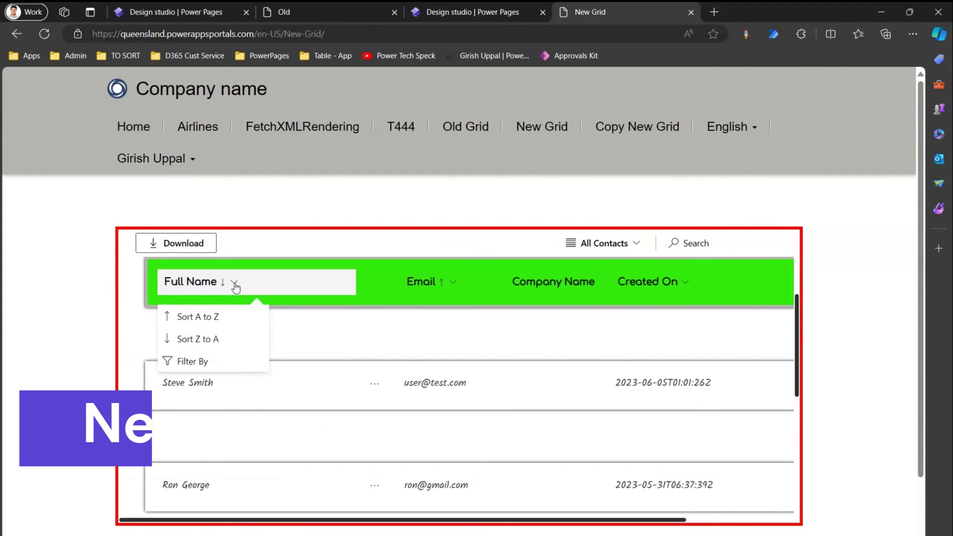
left_click(204, 363)
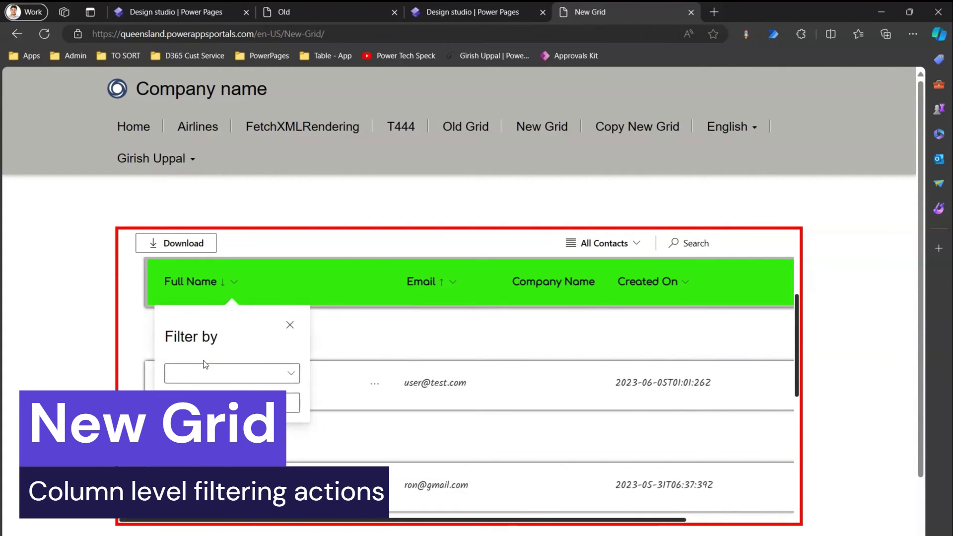
left_click(290, 374)
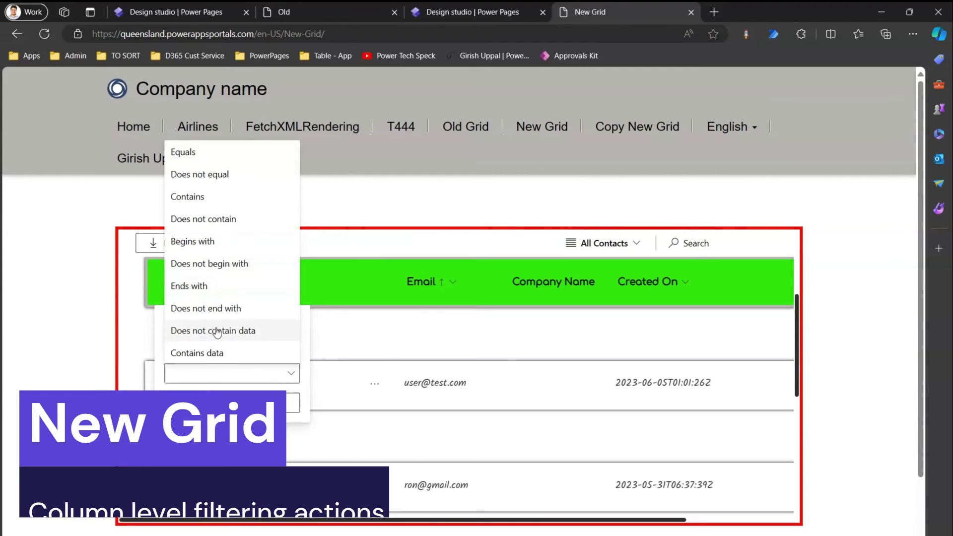
left_click(188, 198)
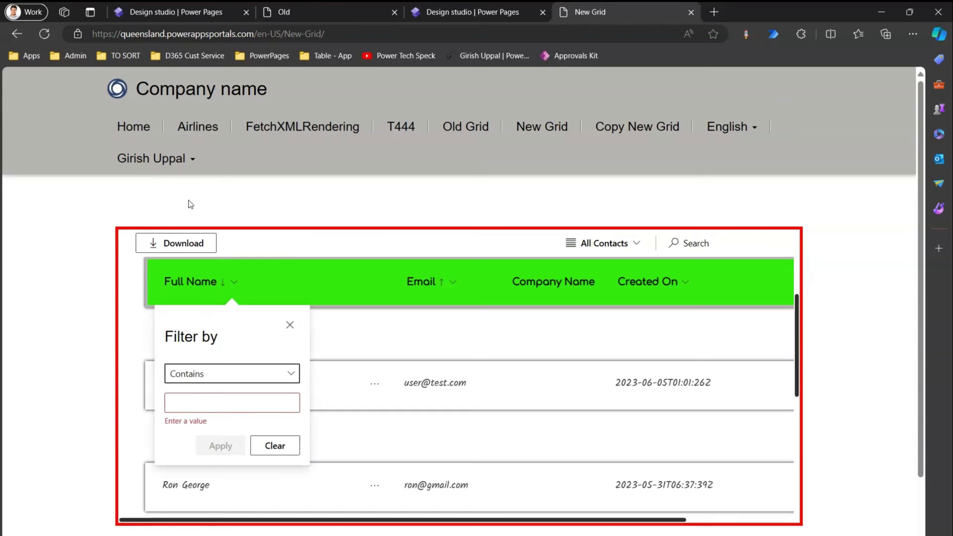
left_click(197, 407)
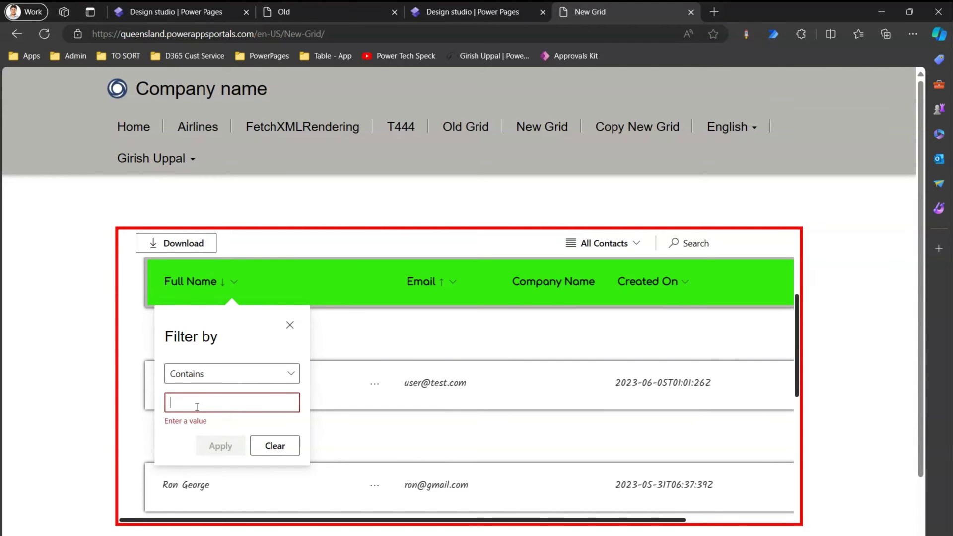
type("on")
left_click(223, 444)
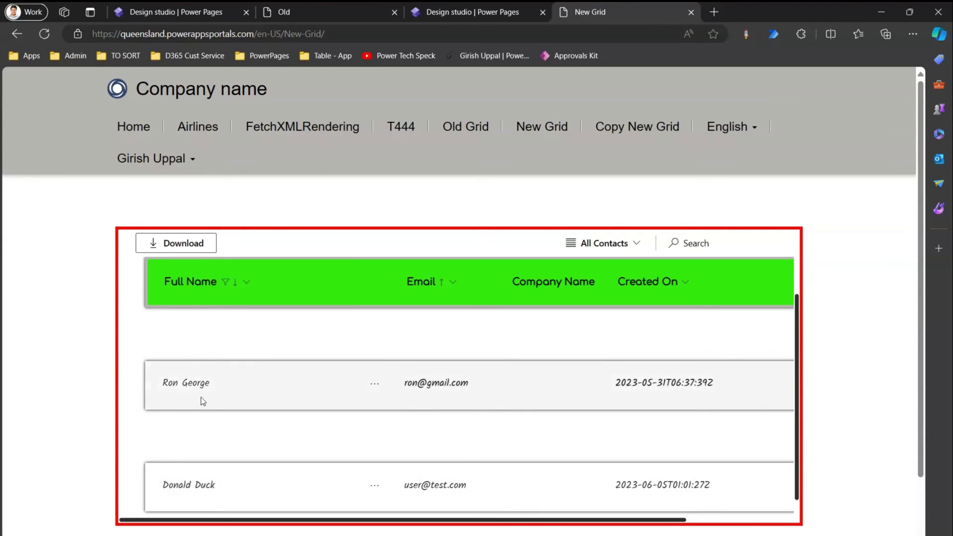
Clear the Full Name filter and review the filter conditions available for that column.
left_click(246, 287)
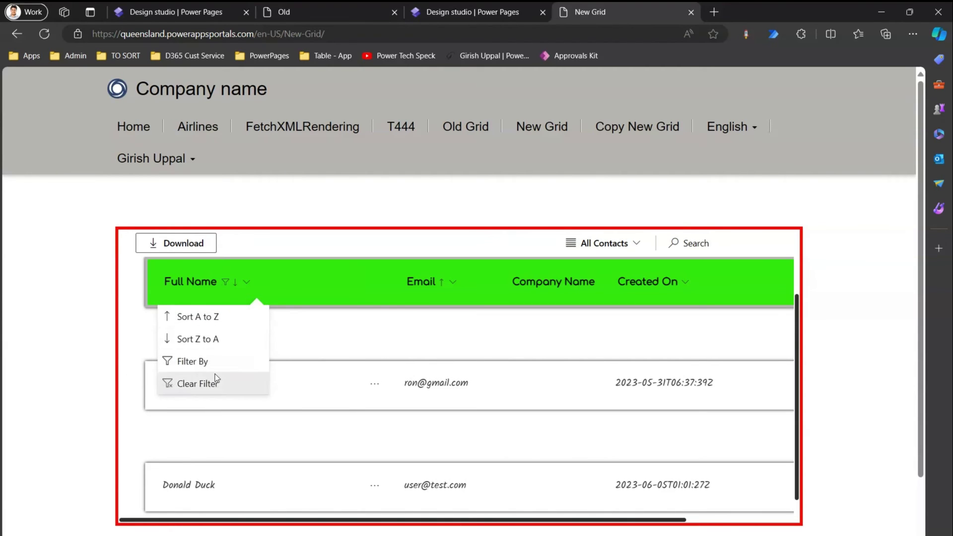
left_click(193, 384)
left_click(235, 286)
left_click(199, 361)
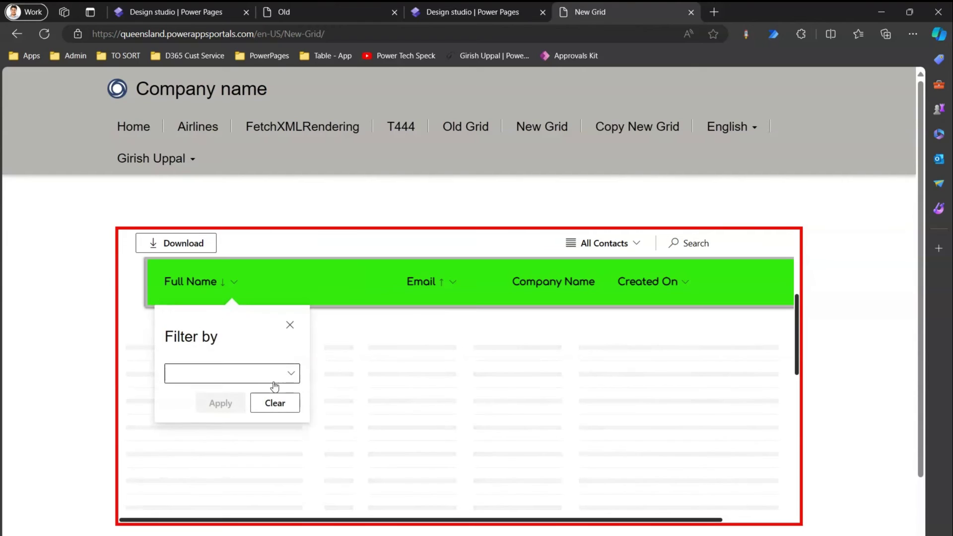
left_click(288, 375)
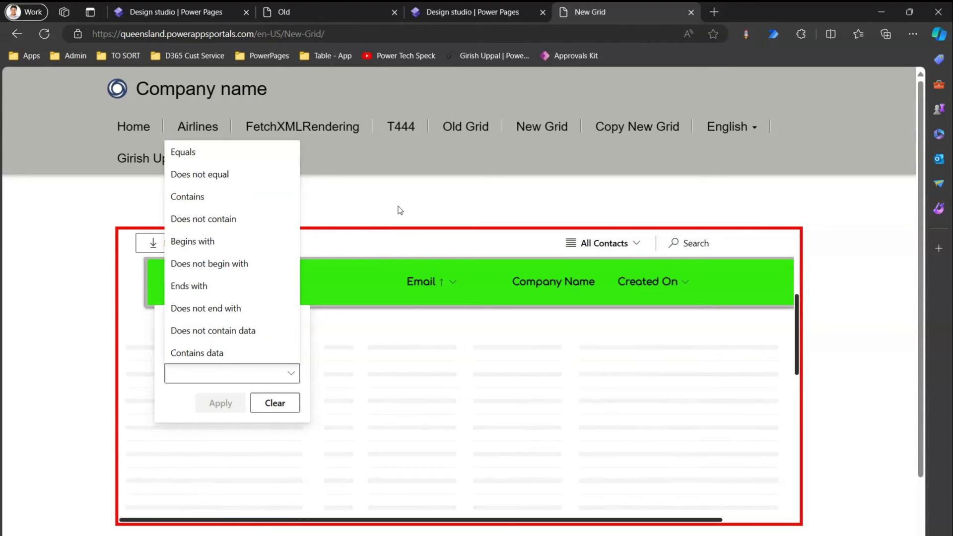
left_click(564, 204)
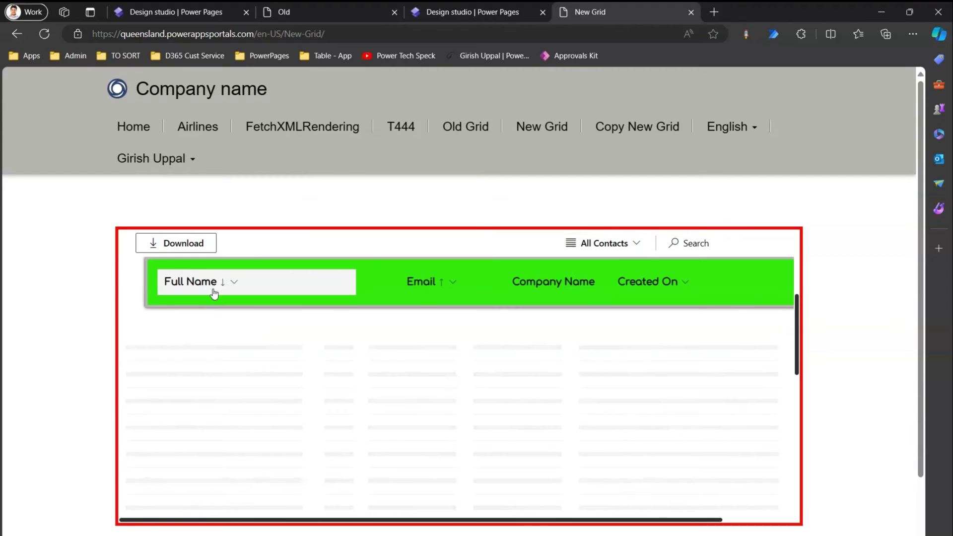
Reload the live New Grid page and look through the contact rows to the end of the list.
left_click(542, 128)
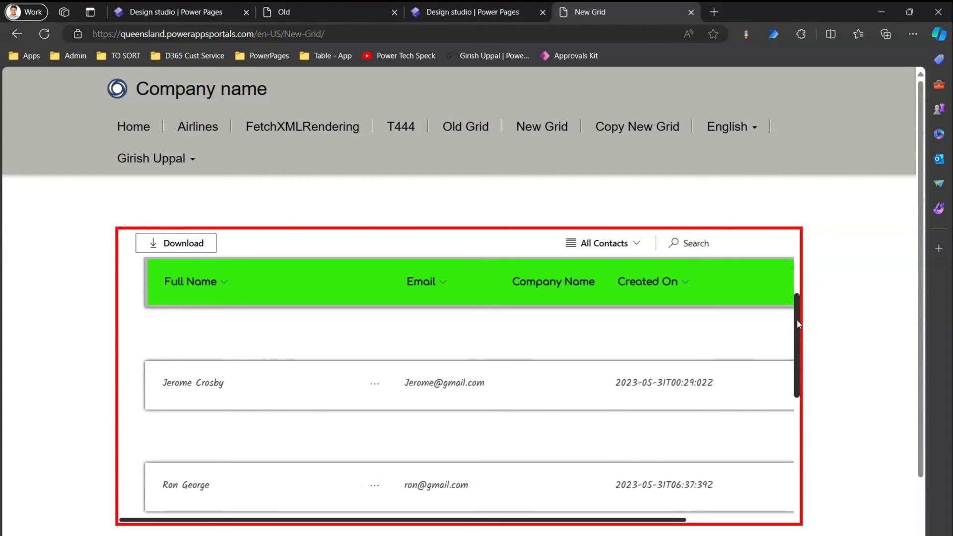
left_click_drag(797, 323, 816, 489)
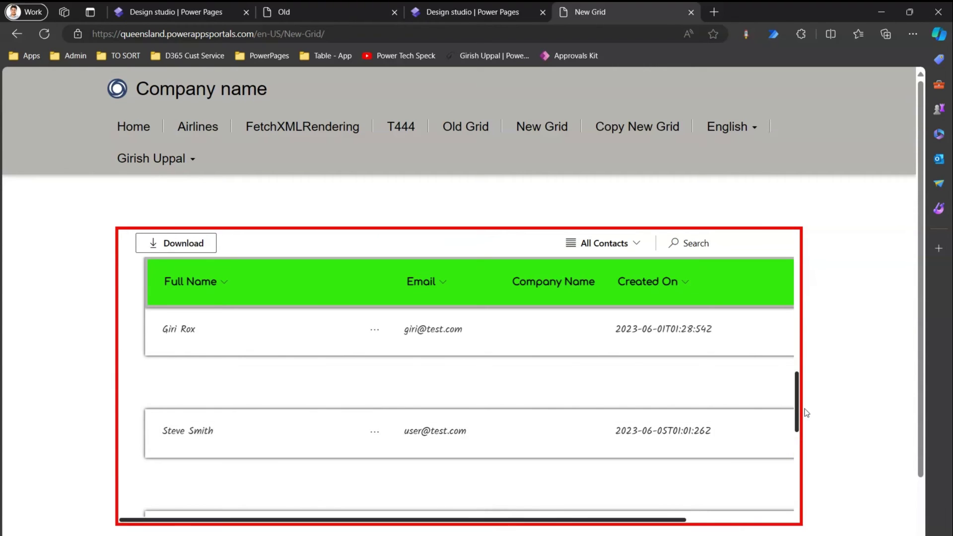
left_click_drag(798, 408, 805, 505)
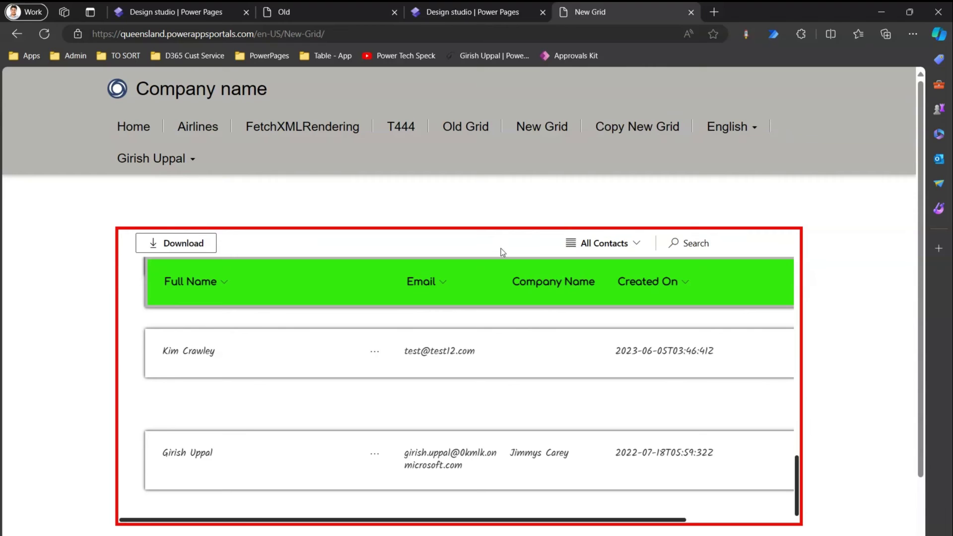
Examine the row actions offered for the second-to-last contact without opening its details.
left_click(375, 354)
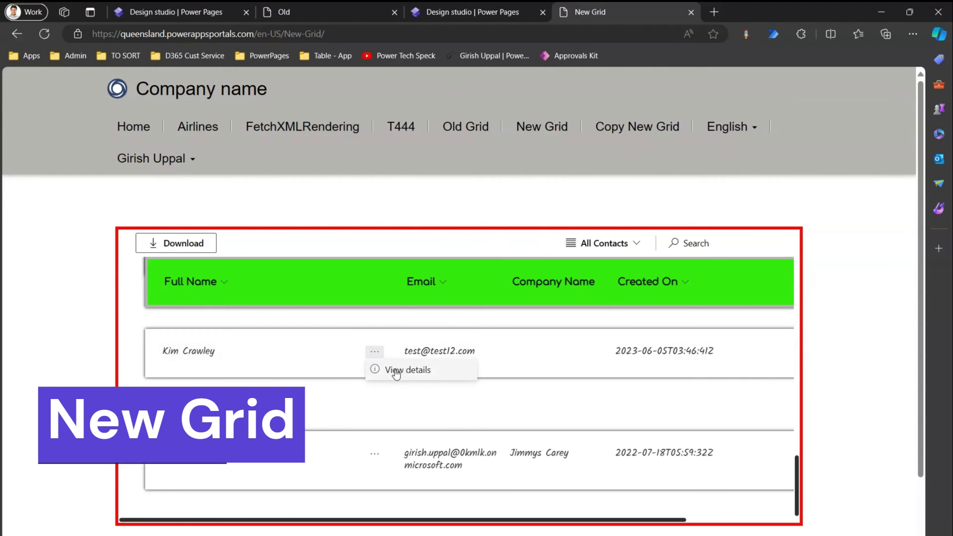
left_click(375, 351)
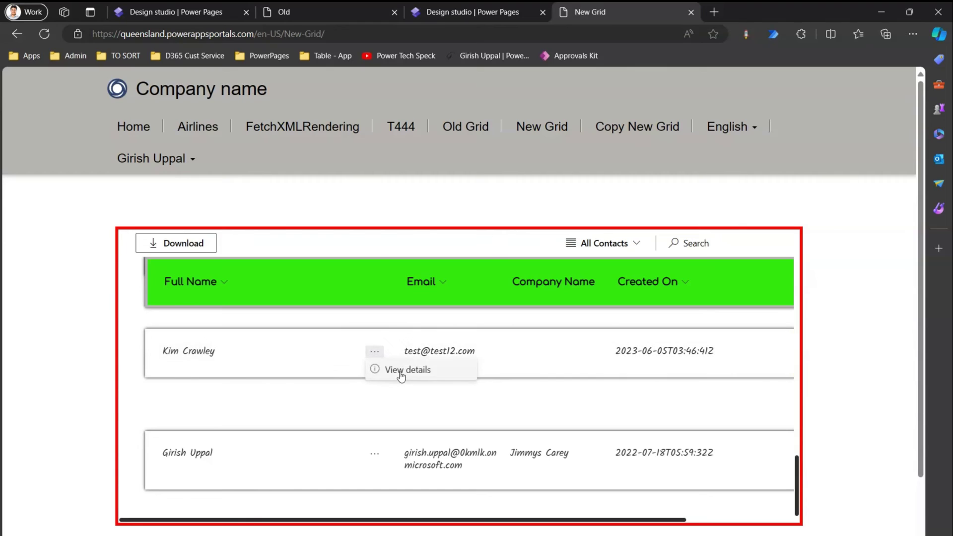
left_click(375, 353)
left_click(378, 356)
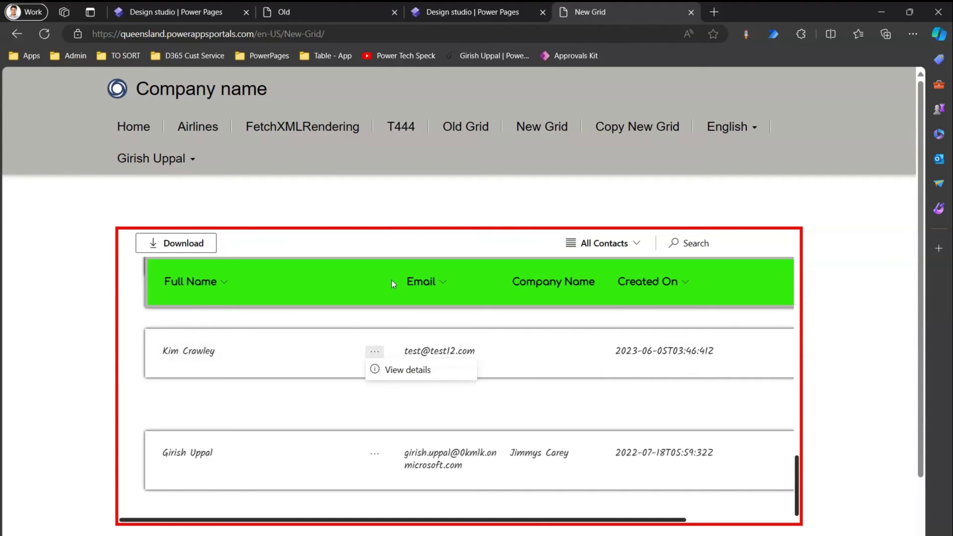
Restore the browser to a smaller window and move it higher on the desktop to examine the grid's responsive layout.
left_click(910, 11)
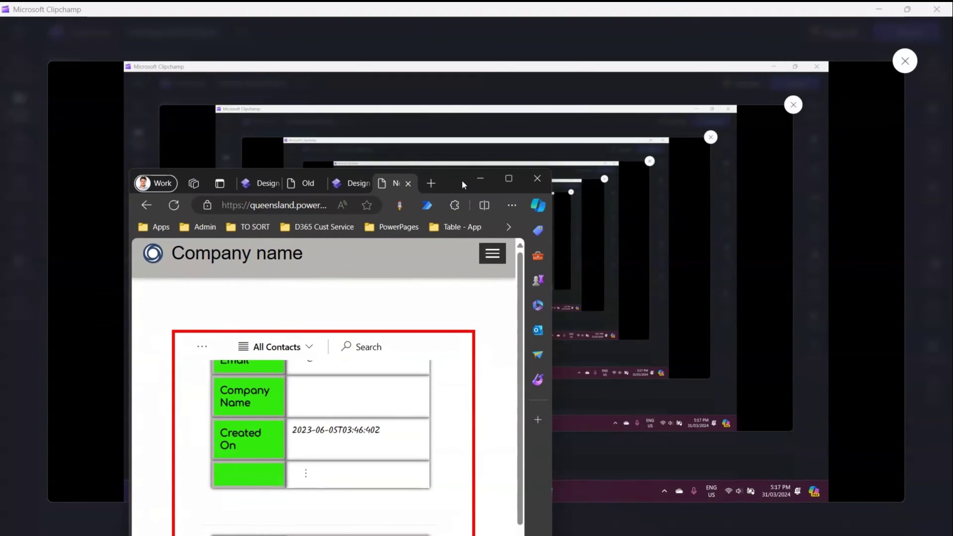
left_click_drag(462, 180, 487, 53)
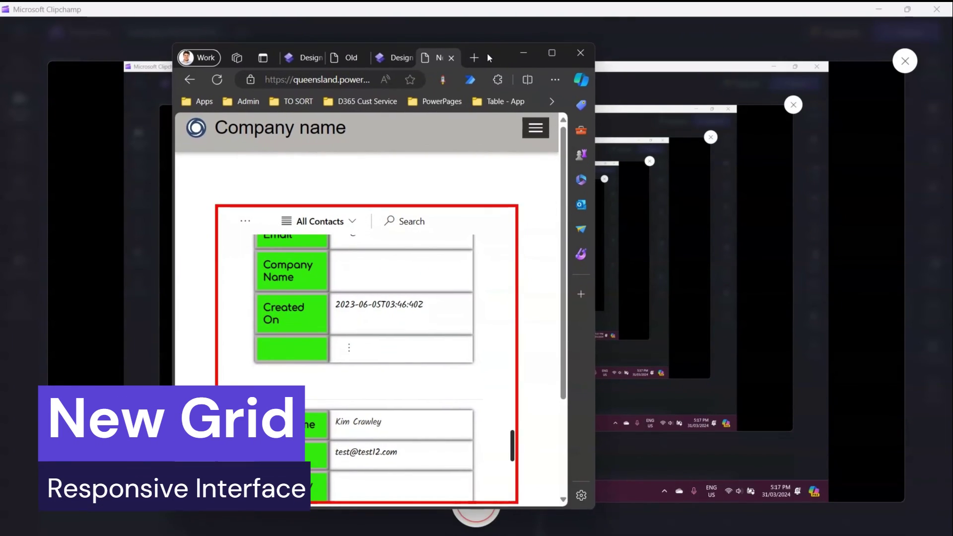
Maximize the browser and narrow the live New Grid page beside the developer tools.
double_click(487, 52)
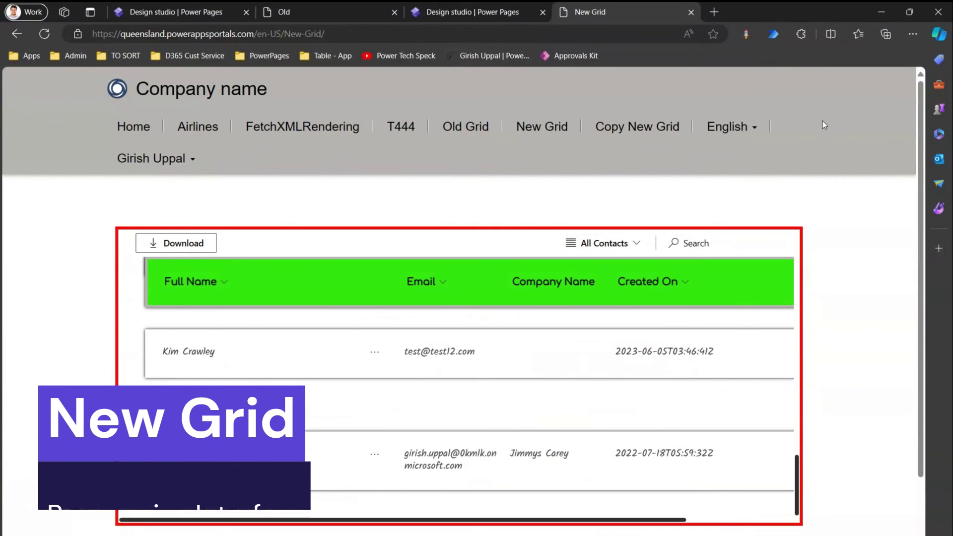
key("F12")
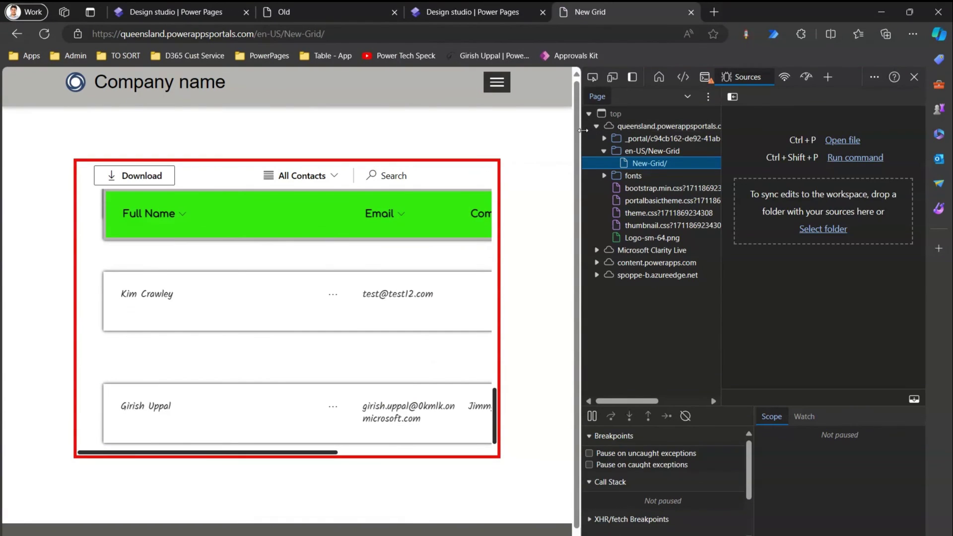
left_click_drag(582, 138, 393, 139)
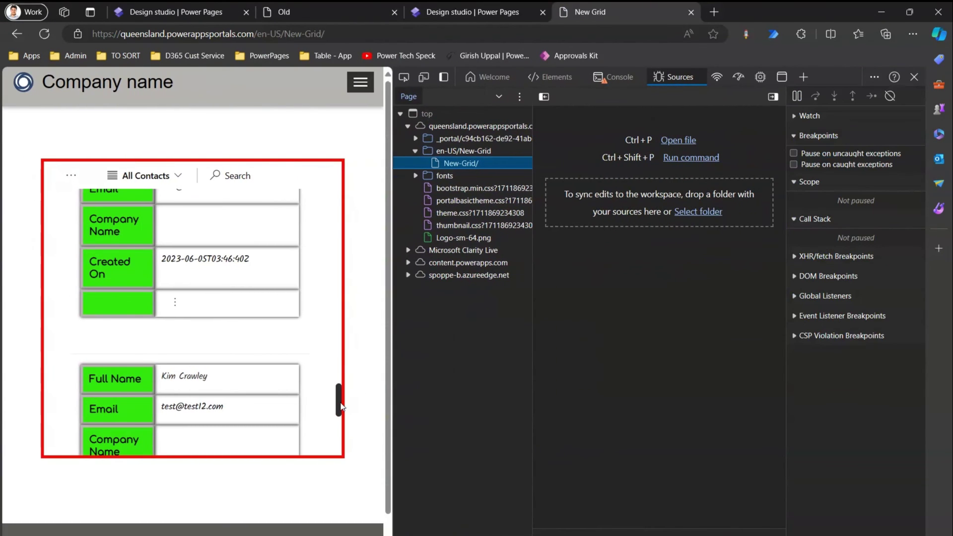
Look through the narrow New Grid's contact cards and overflow commands, and widen the page view again.
left_click_drag(339, 400, 340, 193)
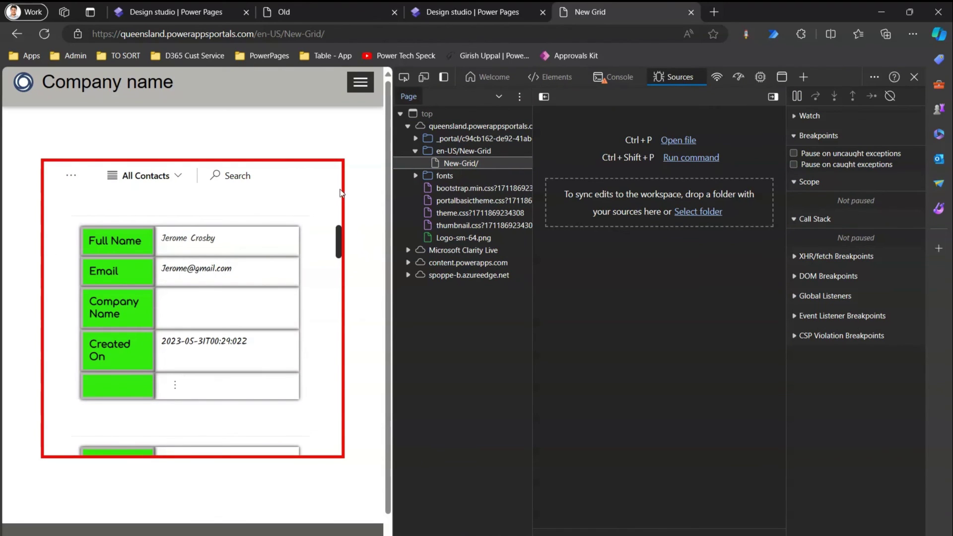
mouse_move(342, 240)
left_mouse_down()
mouse_move(340, 249)
mouse_move(340, 230)
mouse_move(340, 329)
mouse_move(338, 233)
left_mouse_up()
left_click(71, 175)
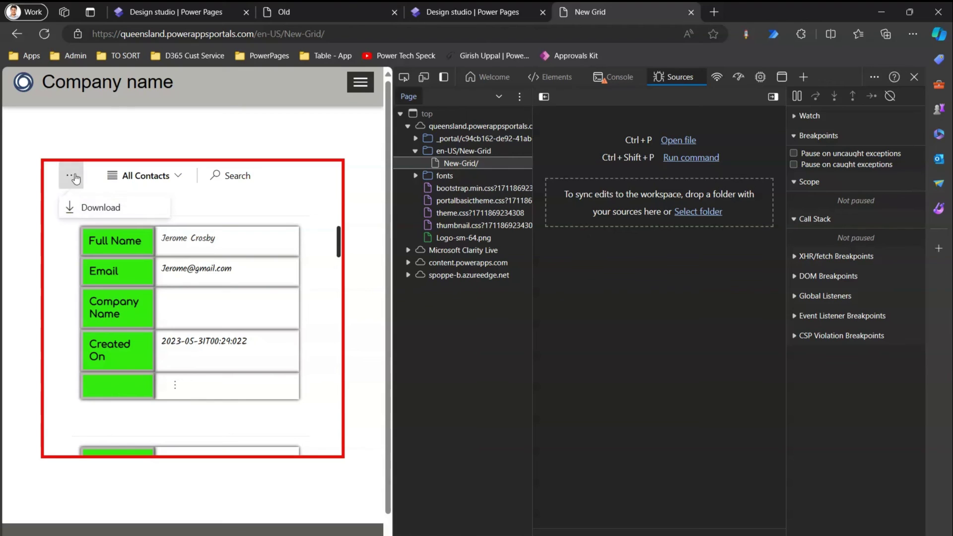
left_click_drag(347, 237, 770, 215)
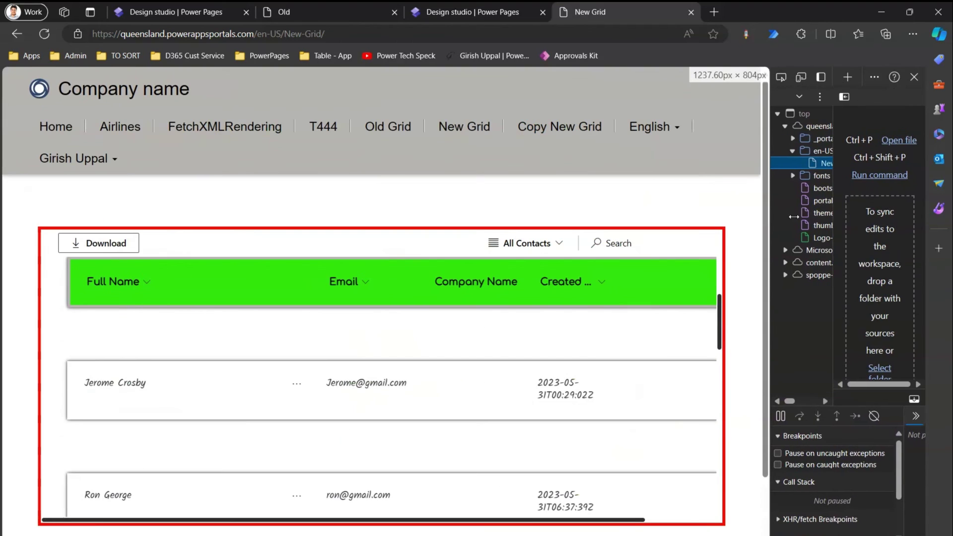
Open the live Old Grid page and examine its columns and the first contact's row actions at wide and narrow page widths.
left_click(397, 130)
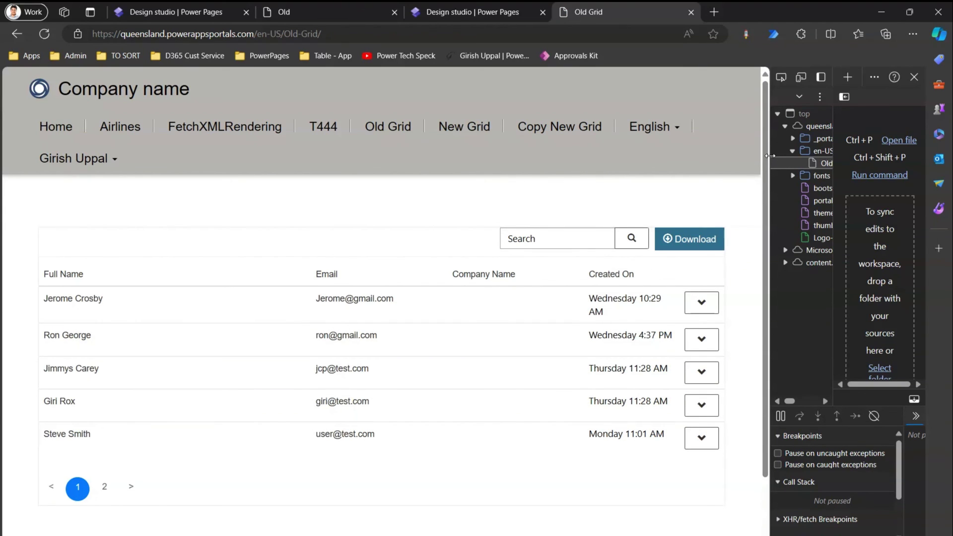
left_click(705, 306)
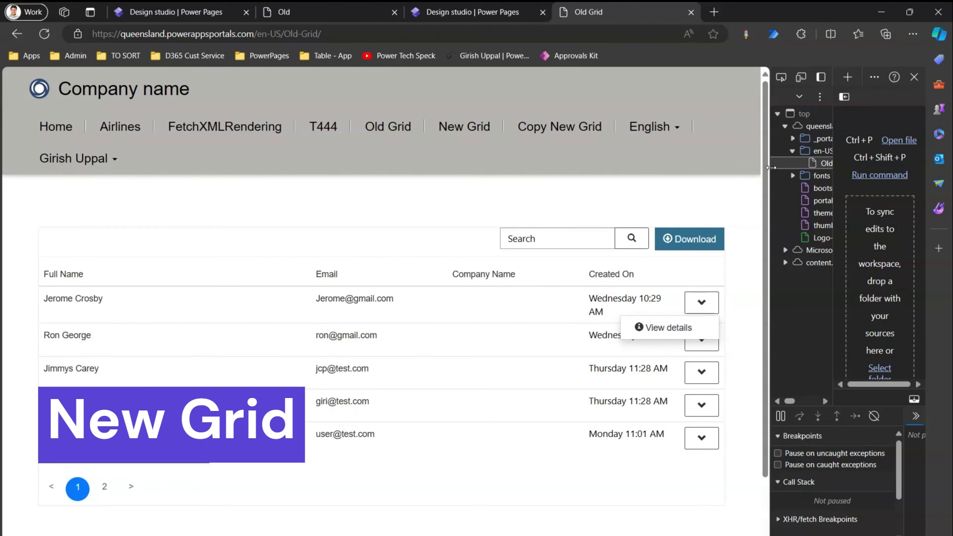
left_click_drag(771, 168, 243, 179)
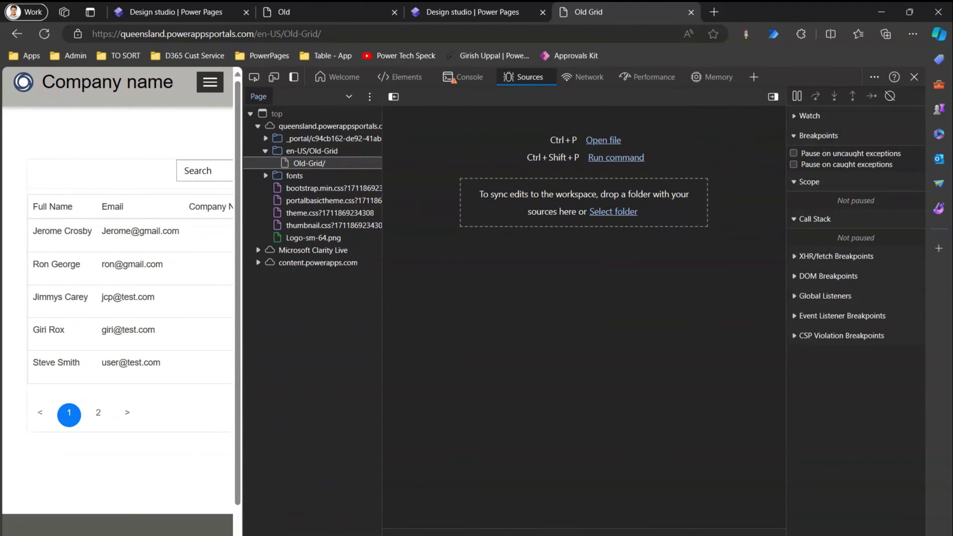
scroll(118, 297, "right", 5)
scroll(118, 298, "left", 5)
scroll(118, 298, "right", 5)
left_click(218, 240)
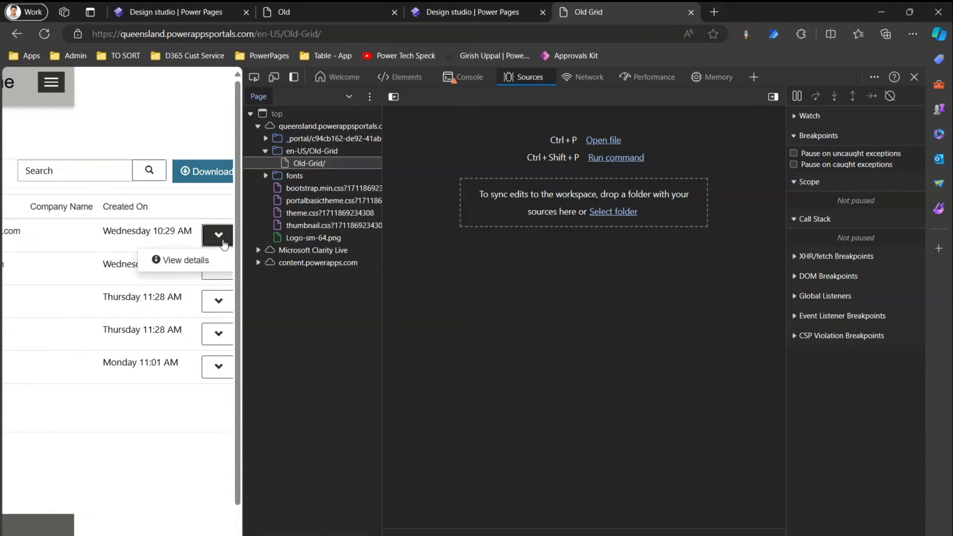
scroll(118, 298, "left", 5)
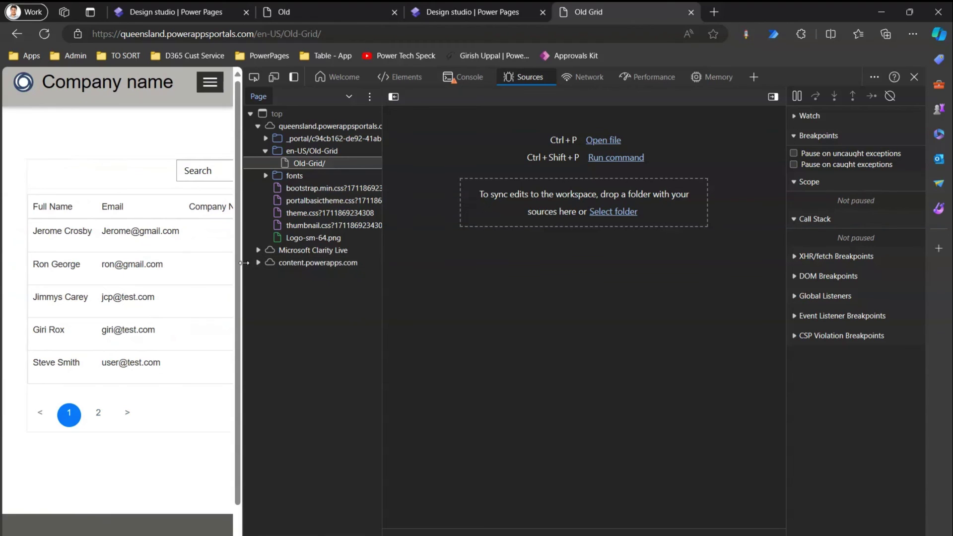
Widen the page, close the developer tools and search the Old Grid for Geo.
left_click_drag(244, 262, 734, 263)
left_click(486, 179)
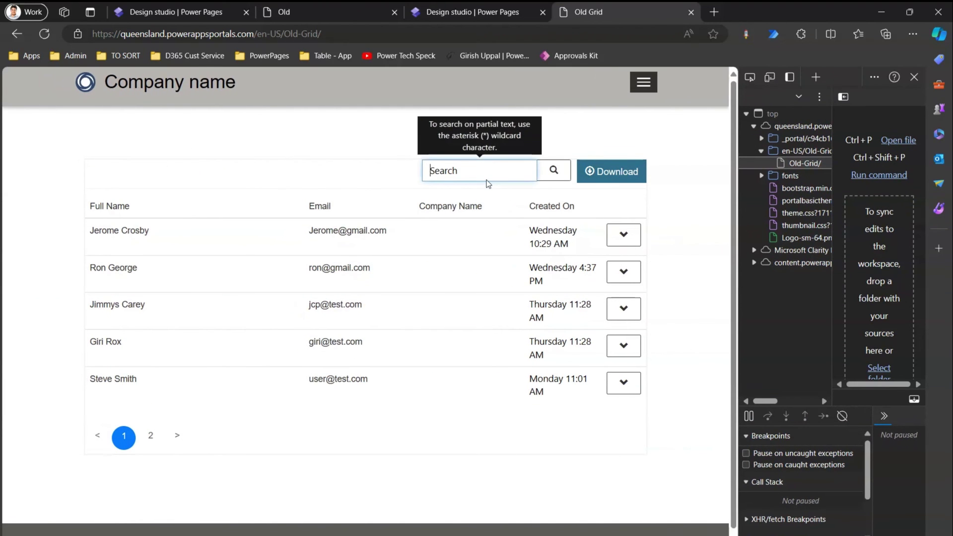
left_click(913, 77)
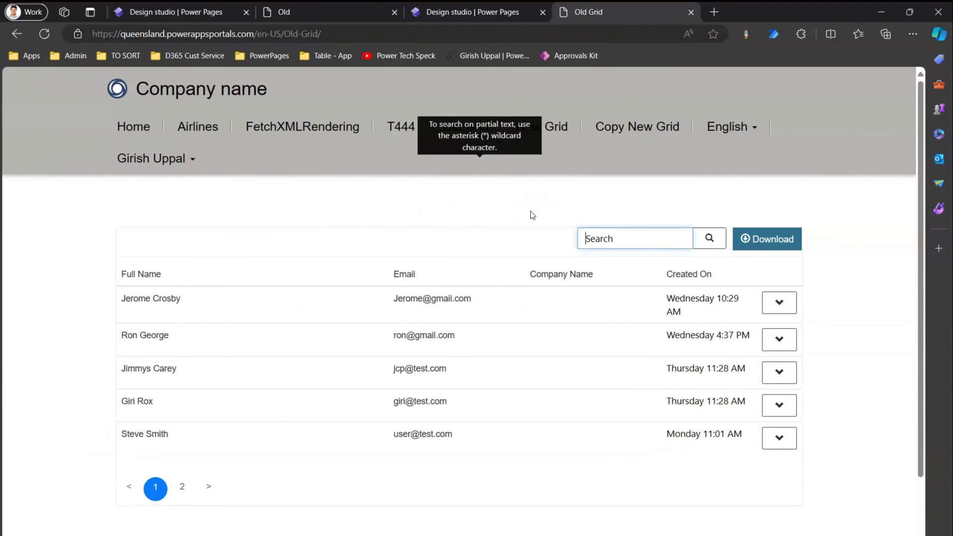
type("Geo")
left_click(705, 241)
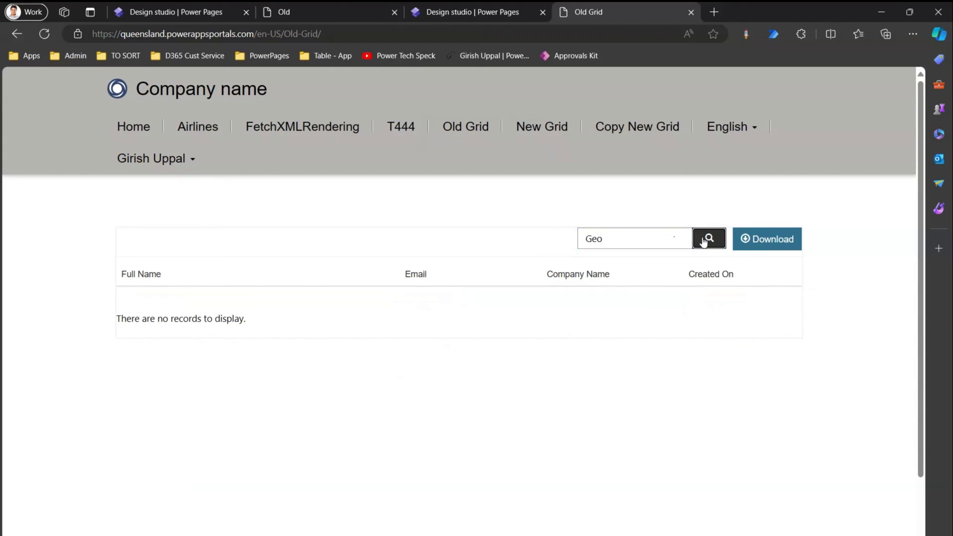
Search the Old Grid with the wildcard text Geo* and clear the search text.
left_click(674, 238)
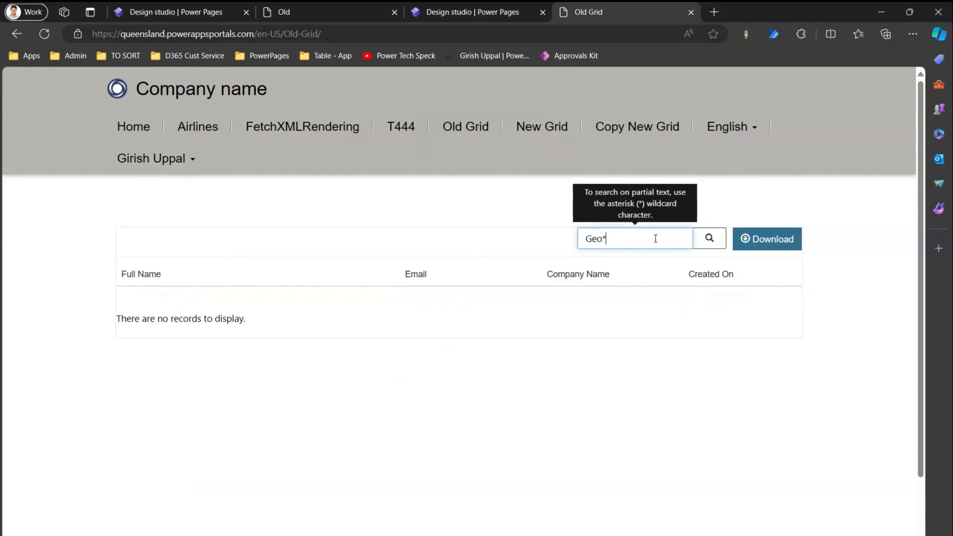
left_click(705, 240)
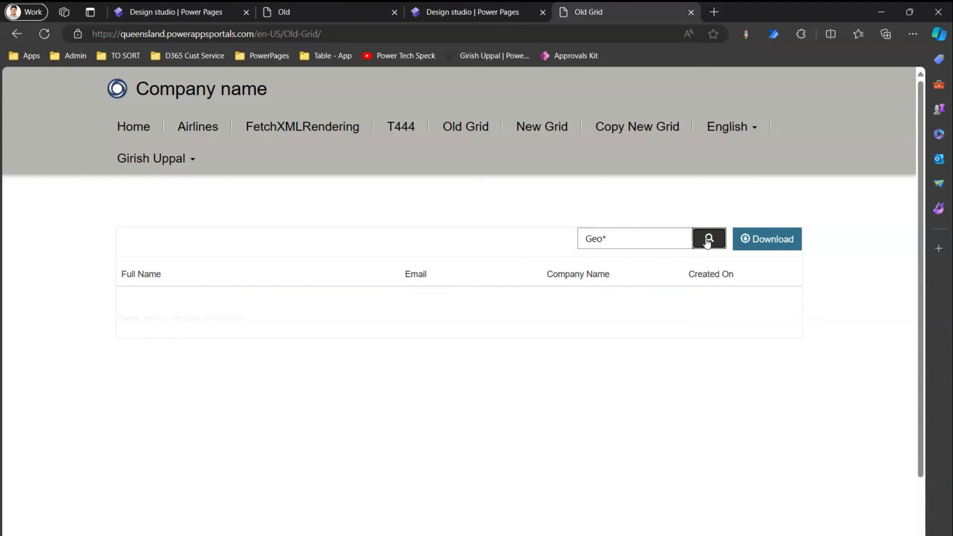
left_click(642, 239)
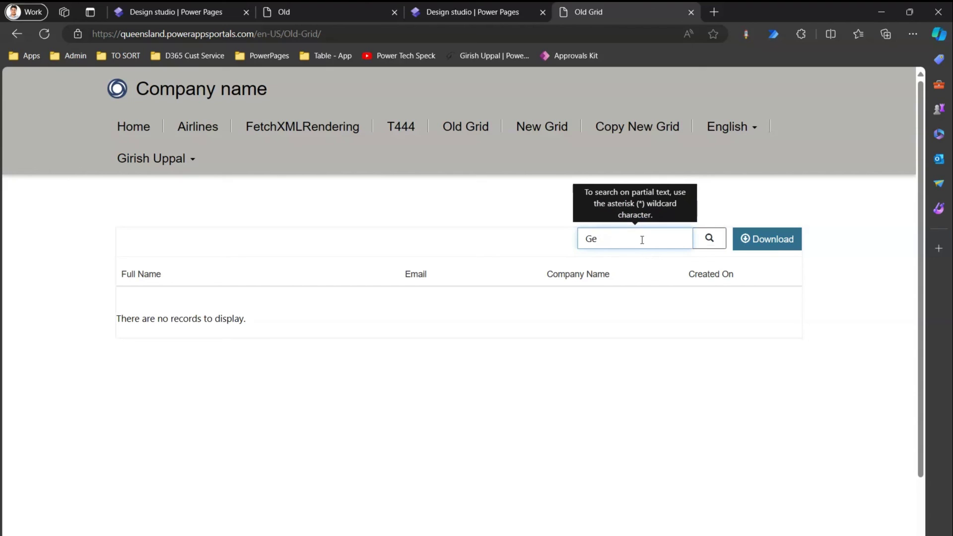
key("BackSpace")
key("BackSpace")
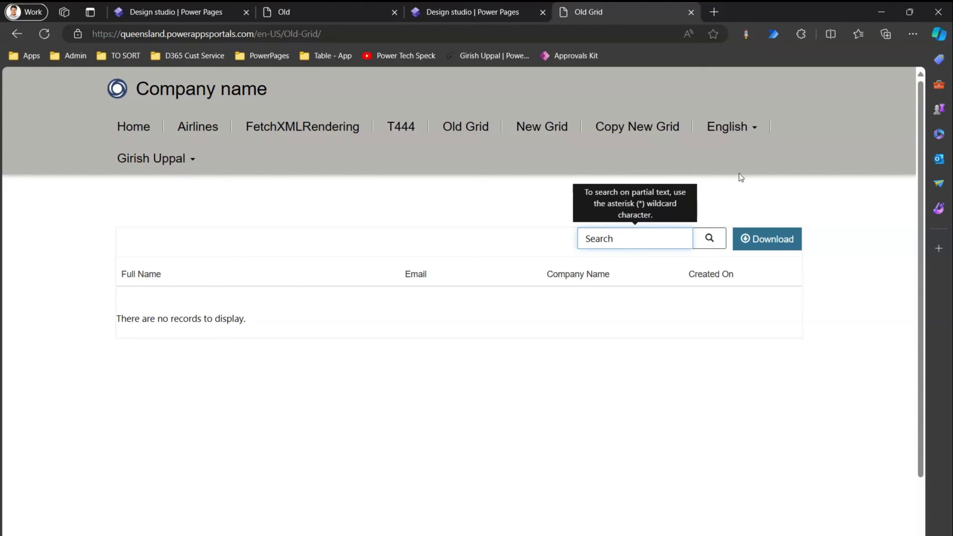
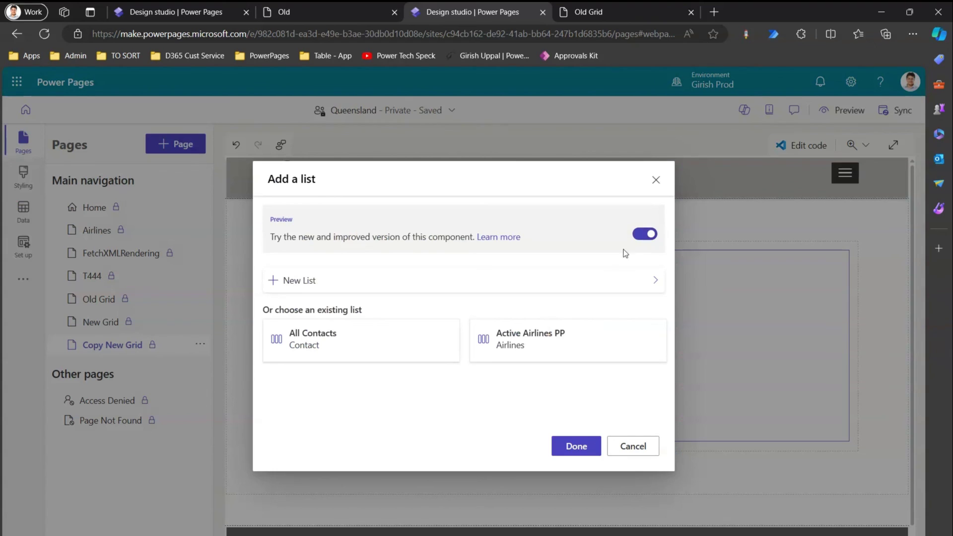
Add the existing All Contacts list to the Copy New Grid page in the design studio, using the new list version.
left_click(337, 346)
left_click(576, 446)
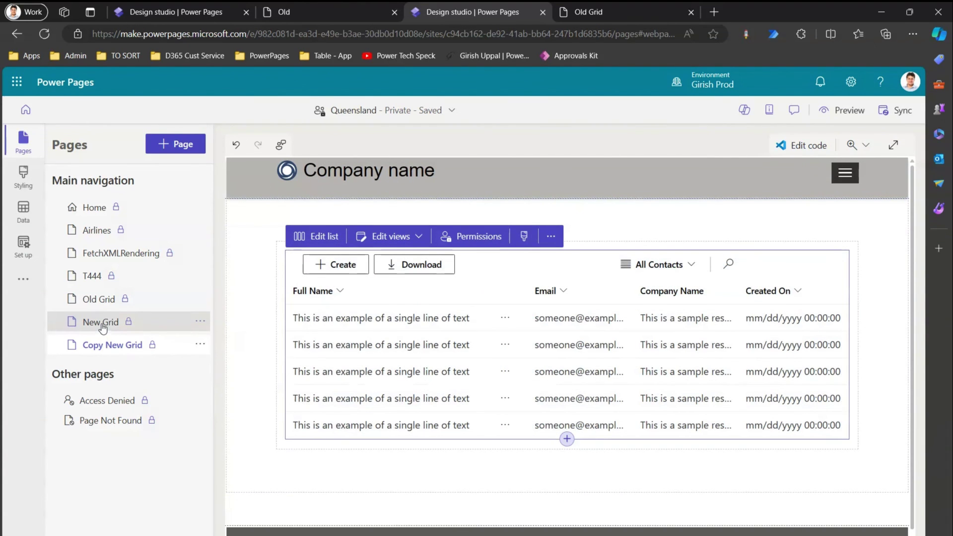
Copy the list design from the styled list on the New Grid page.
left_click(103, 328)
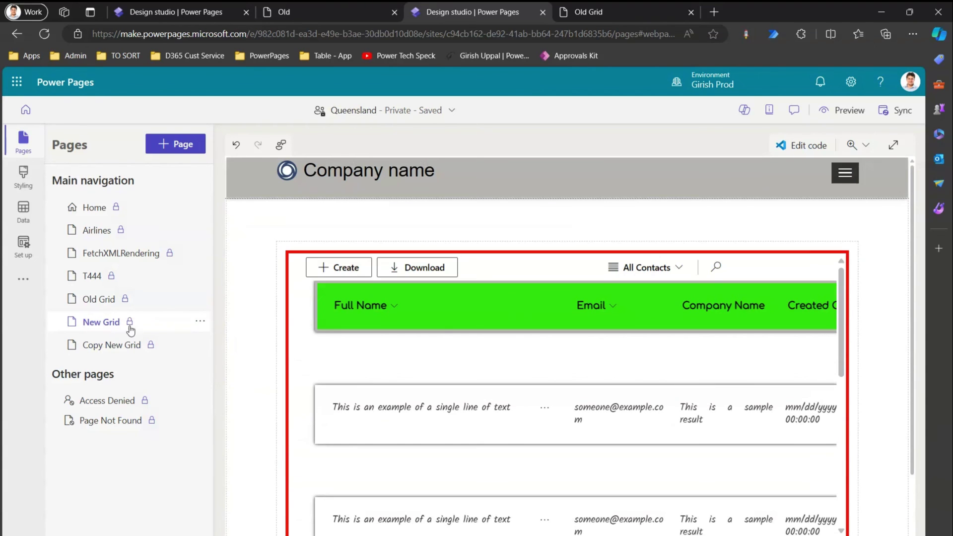
left_click(358, 325)
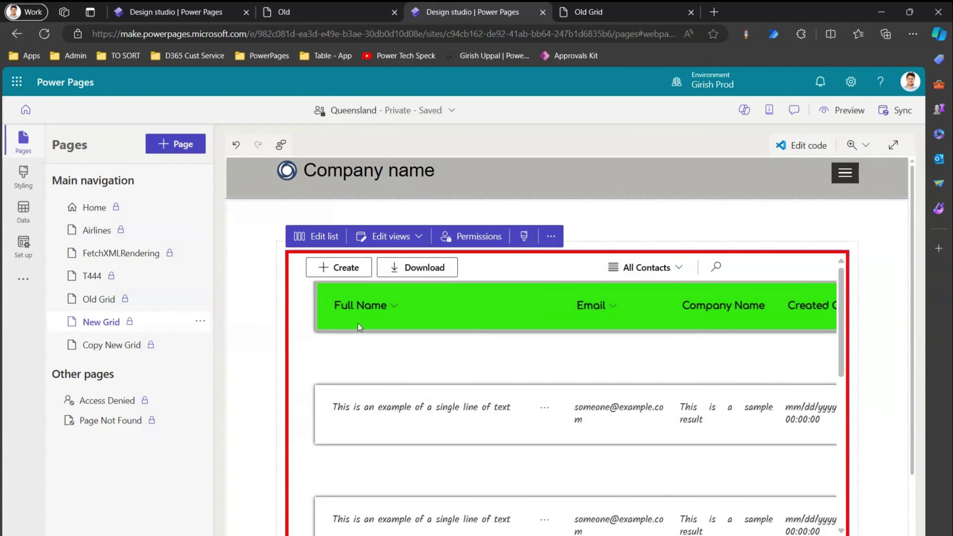
left_click(524, 237)
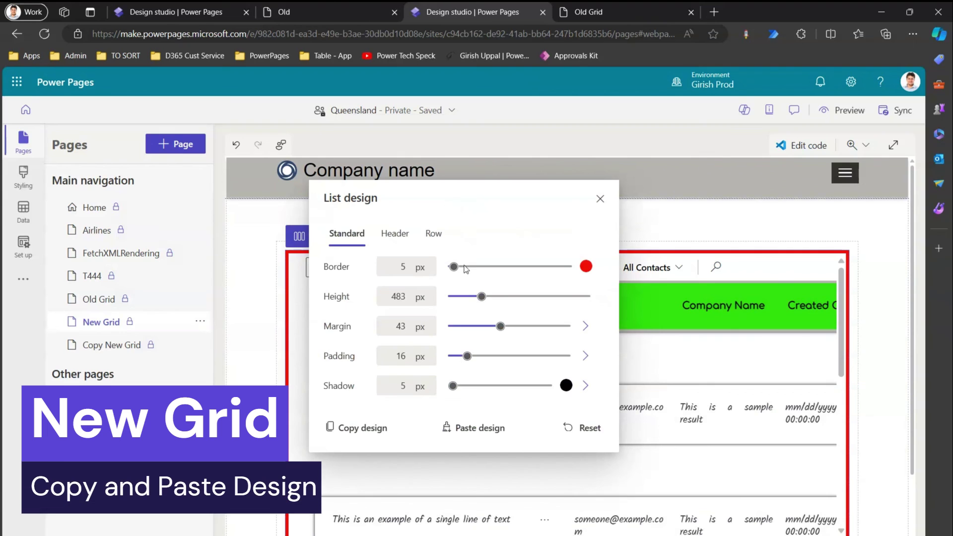
left_click(357, 430)
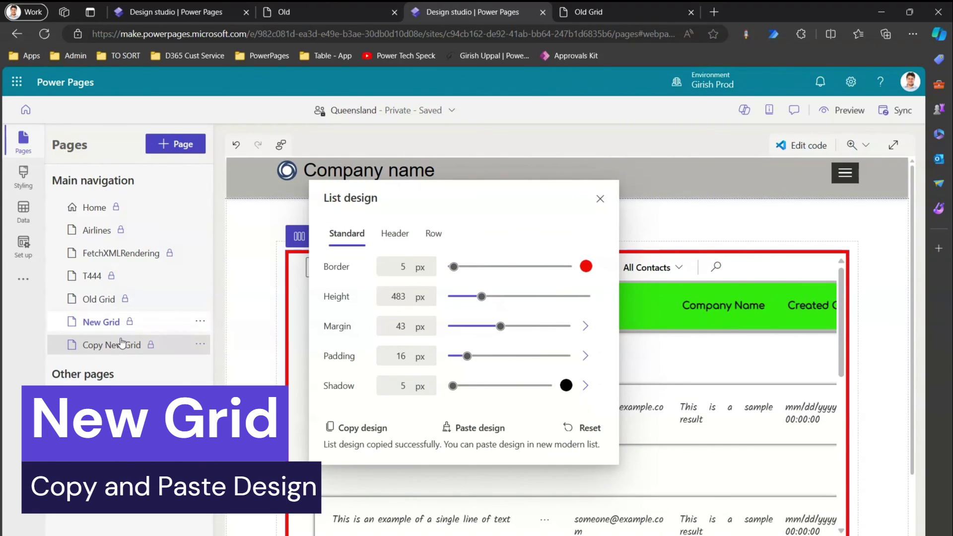
Paste the copied design onto the list on the Copy New Grid page, allowing clipboard access, and close the list design settings.
left_click(122, 343)
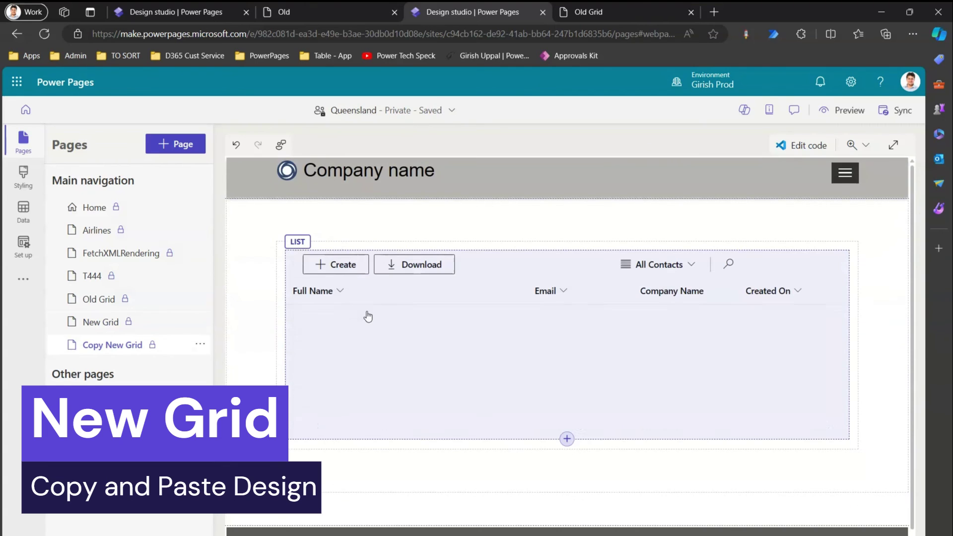
left_click(457, 260)
left_click(527, 237)
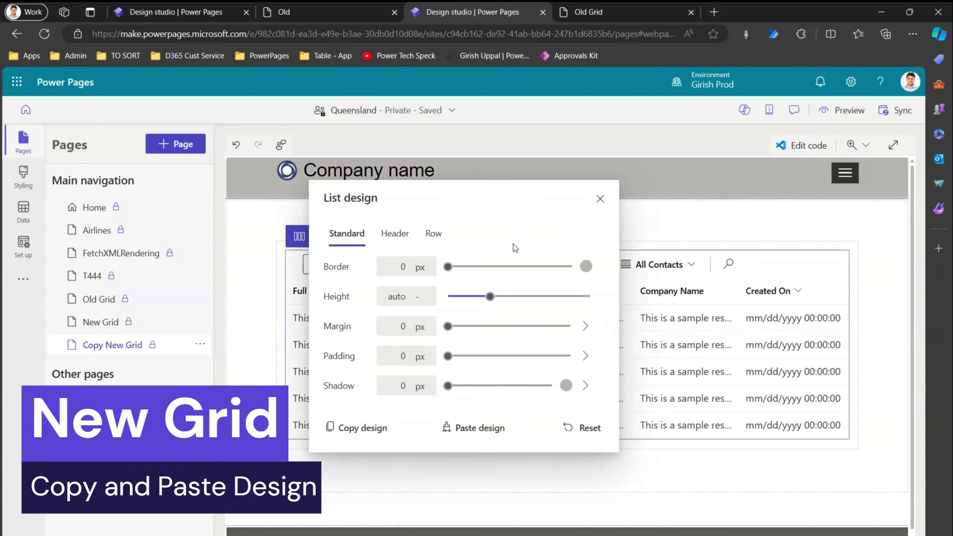
left_click(491, 431)
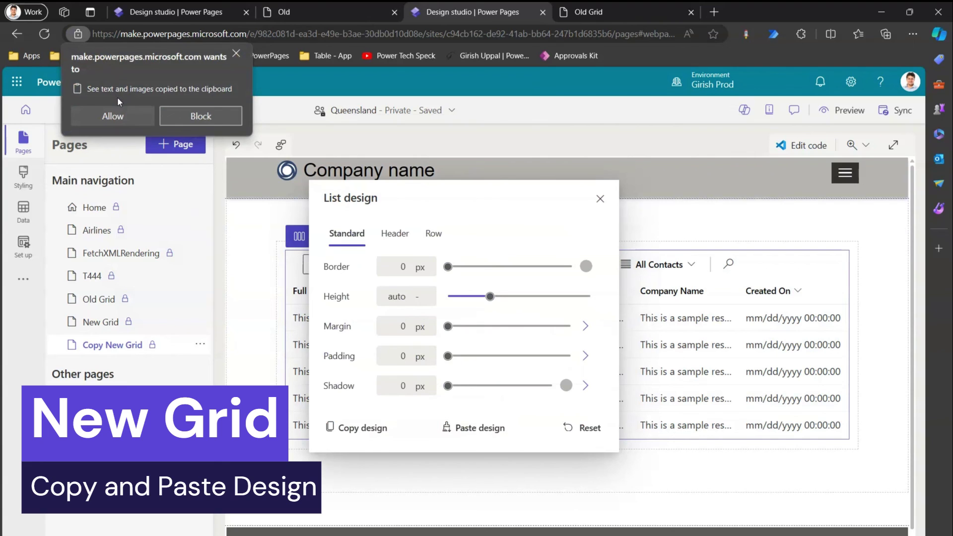
left_click(124, 116)
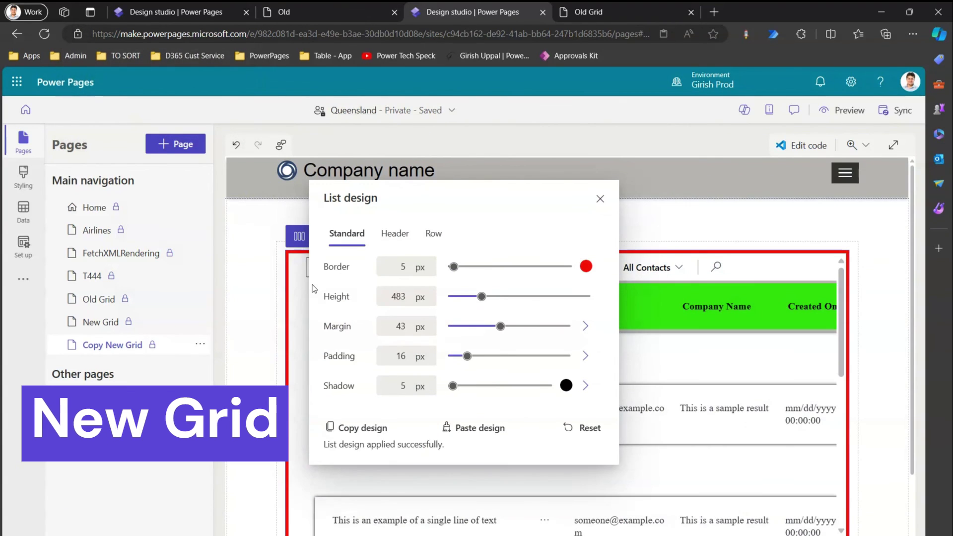
left_click(600, 199)
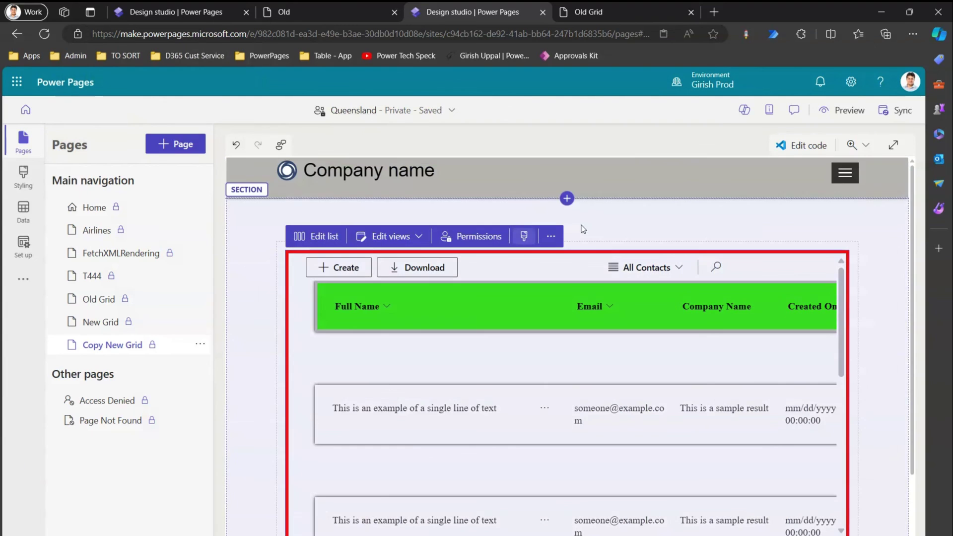